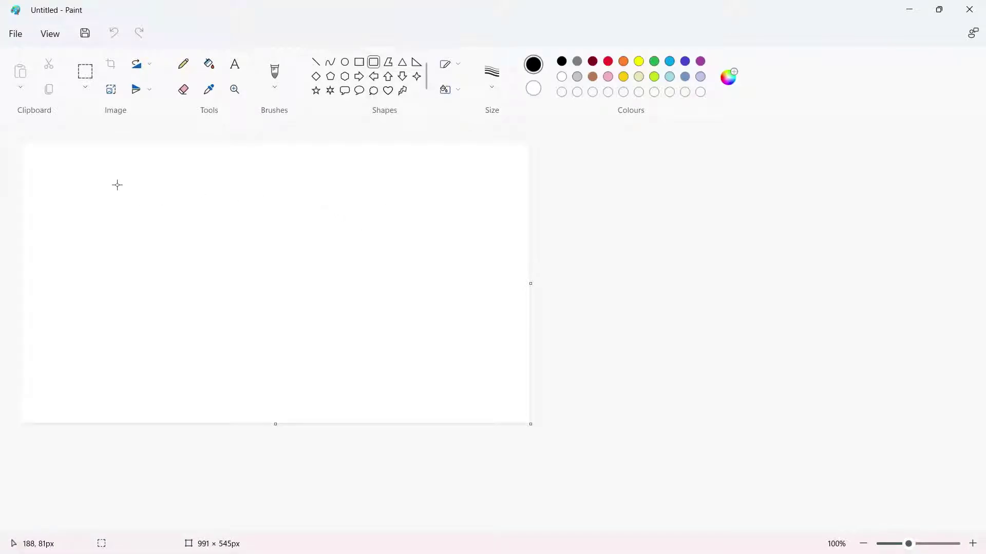
Draw a rounded rectangle about 519 × 356 px as the truck's cargo box and place it in the canvas's left half
{"action": "left_click_drag", "start_coordinate": [117, 185], "coordinate": [382, 368]}
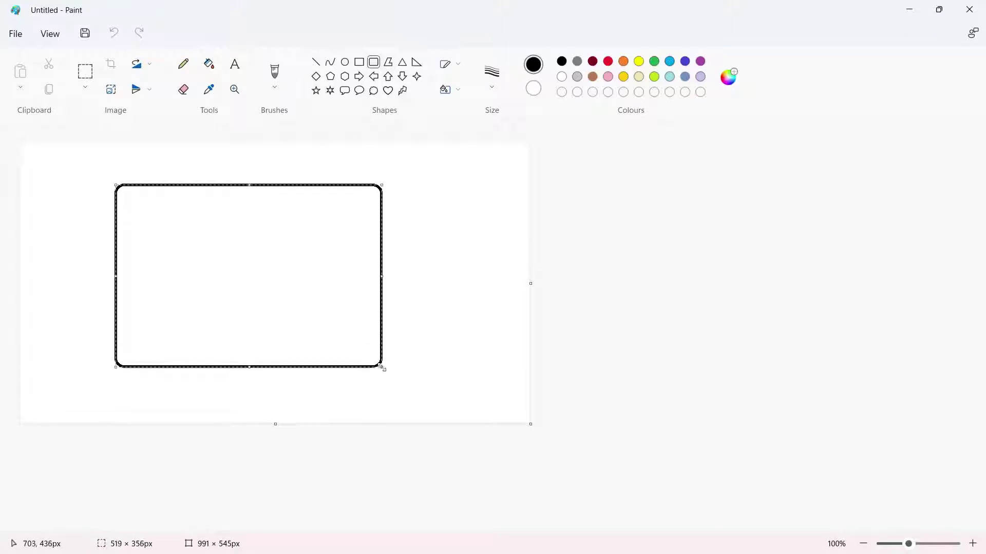
{"action": "left_click_drag", "start_coordinate": [326, 304], "coordinate": [279, 304]}
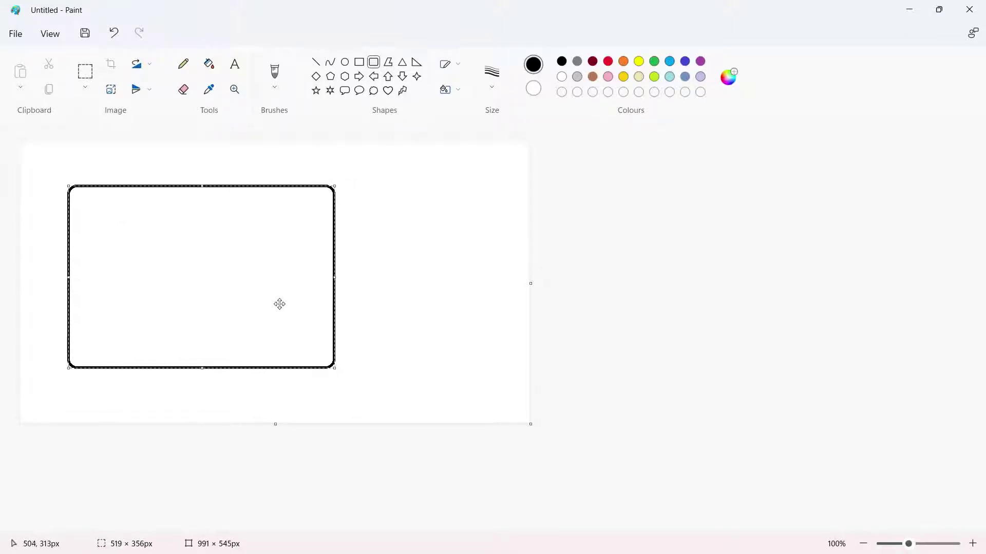
{"action": "left_click", "coordinate": [432, 294]}
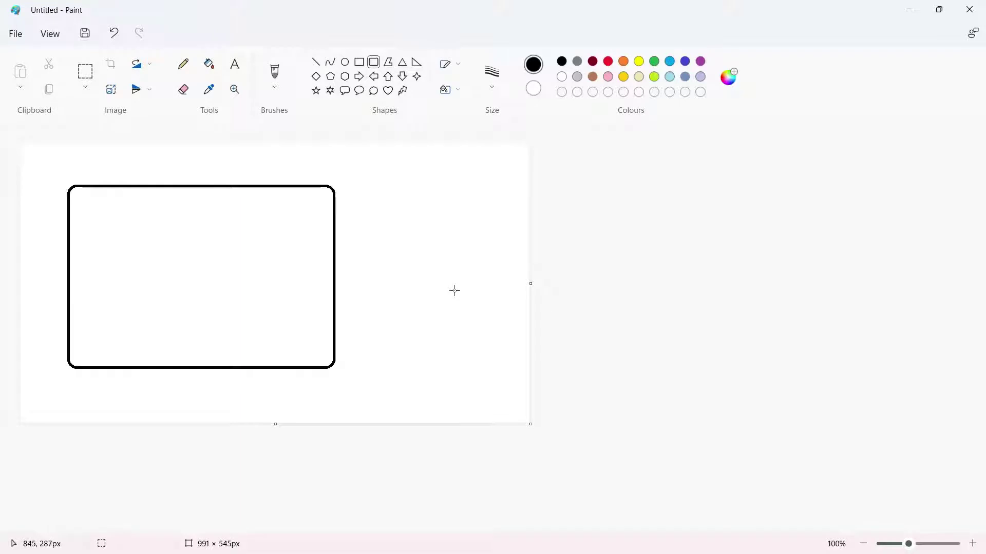
Draw a rounded square about 226 × 226 px as the cab and place it against the cargo box's lower right side
{"action": "left_click_drag", "start_coordinate": [365, 247], "coordinate": [480, 376]}
{"action": "left_click_drag", "start_coordinate": [431, 327], "coordinate": [402, 334]}
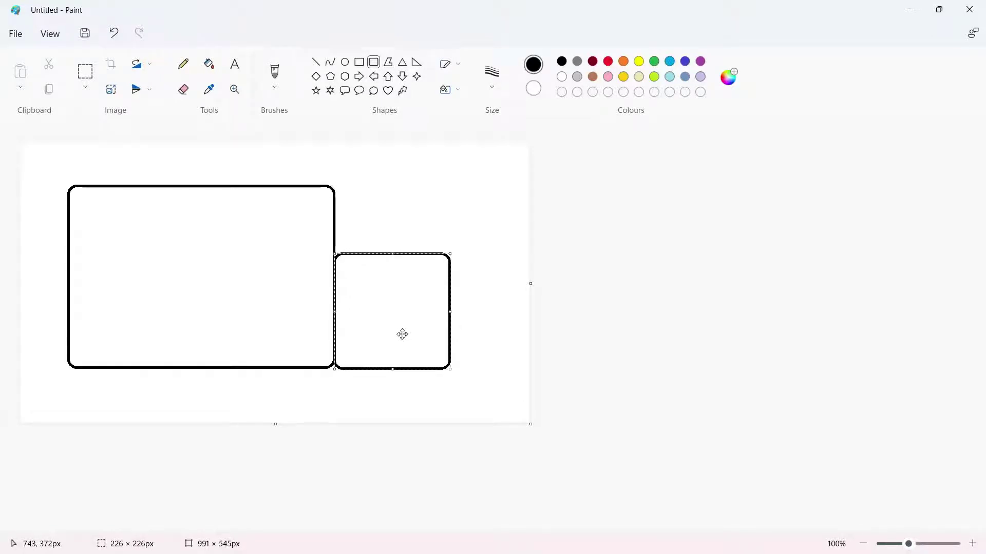
{"action": "left_click", "coordinate": [422, 222]}
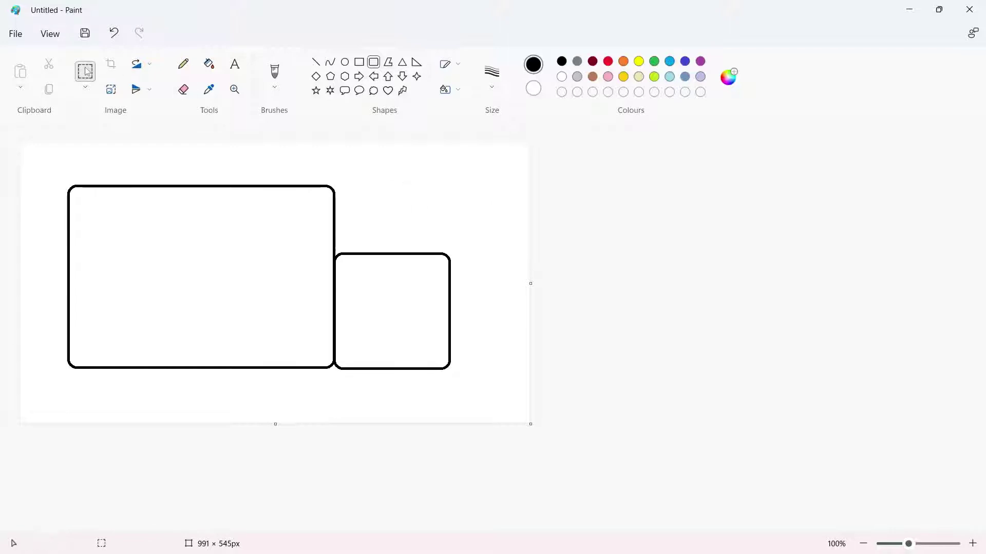
Cut away the cab's upper-right corner with a rectangular selection about 182 × 159 px
{"action": "left_click", "coordinate": [85, 72]}
{"action": "left_click_drag", "start_coordinate": [391, 234], "coordinate": [485, 316]}
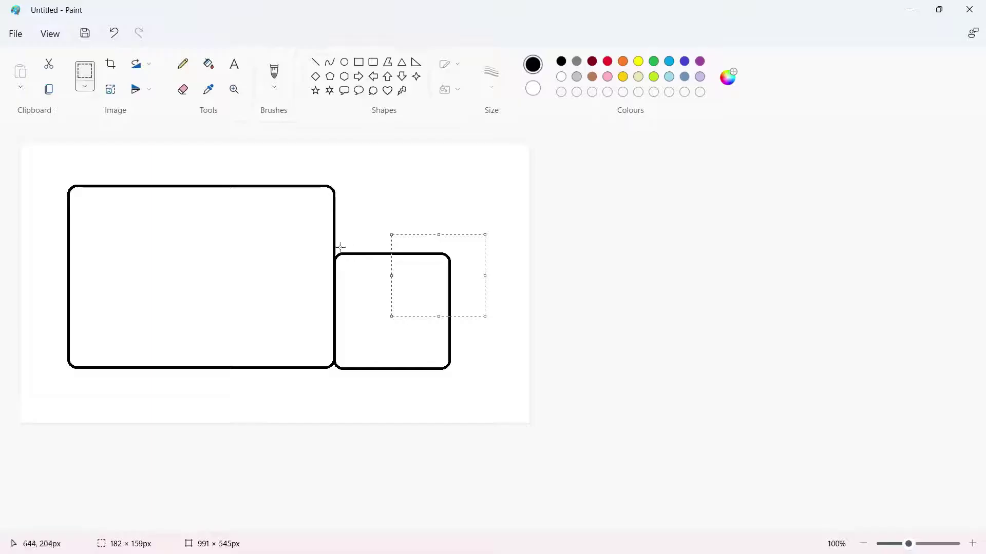
{"action": "left_click", "coordinate": [49, 64]}
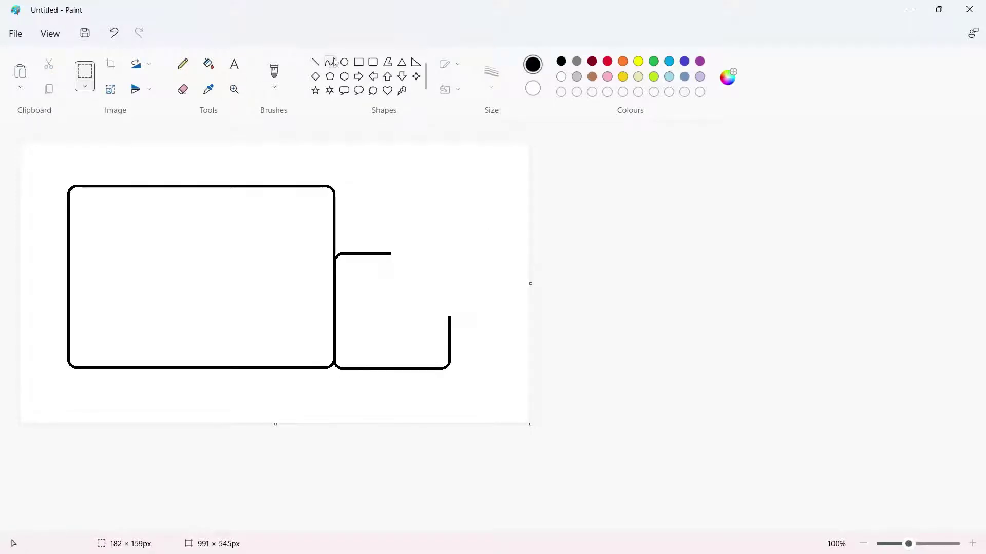
Draw a slanted black line joining the open ends of the cab's top and front edges, and touch up its upper joint
{"action": "left_click", "coordinate": [316, 62]}
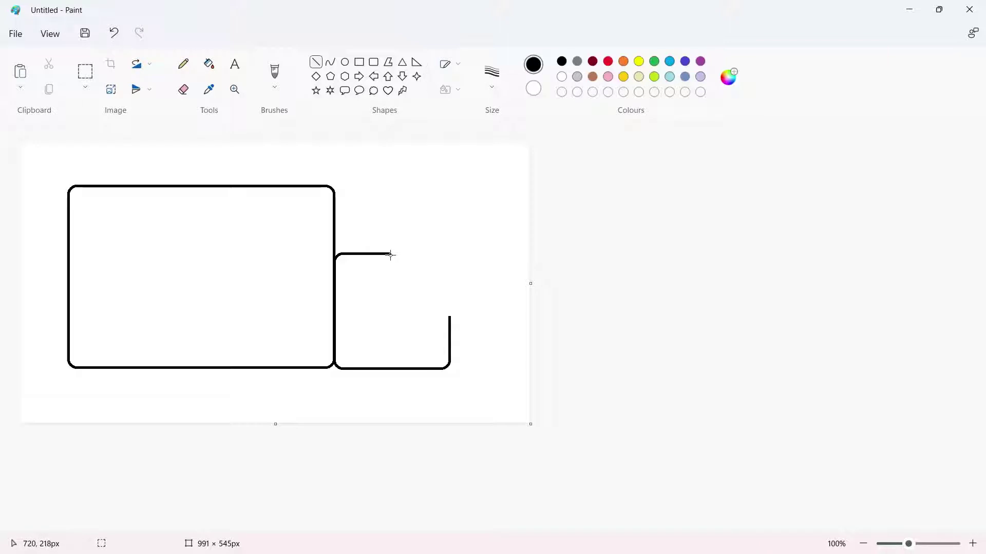
{"action": "left_click_drag", "start_coordinate": [390, 254], "coordinate": [449, 317]}
{"action": "left_click_drag", "start_coordinate": [389, 254], "coordinate": [391, 254]}
{"action": "left_click", "coordinate": [421, 244]}
{"action": "left_click_drag", "start_coordinate": [392, 253], "coordinate": [383, 266]}
{"action": "left_click_drag", "start_coordinate": [392, 256], "coordinate": [392, 260]}
Draw a small rounded-rectangle headlight across the cab's front edge and cut off the part protruding beyond the cab
{"action": "left_click", "coordinate": [374, 63]}
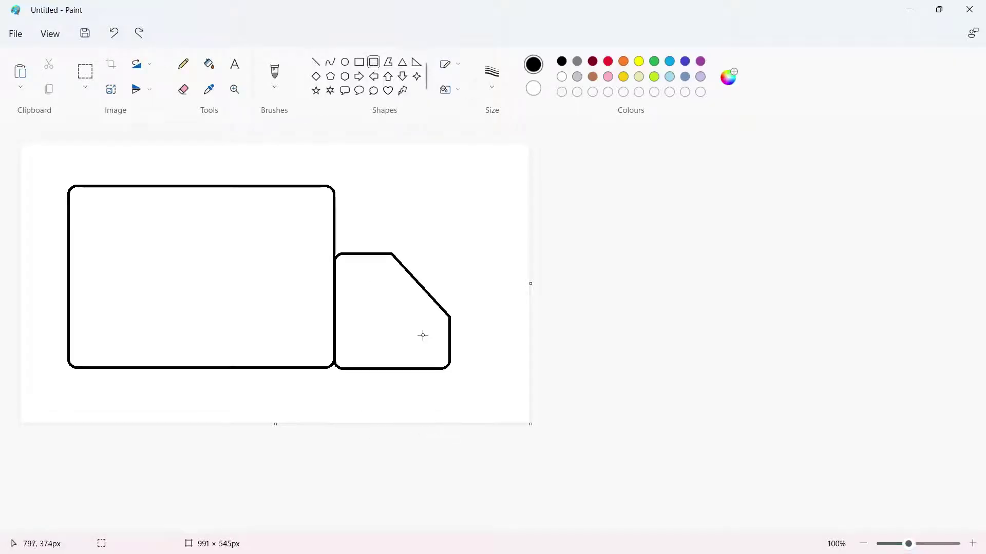
{"action": "left_click_drag", "start_coordinate": [430, 333], "coordinate": [461, 352]}
{"action": "left_click", "coordinate": [480, 324]}
{"action": "left_click", "coordinate": [83, 68]}
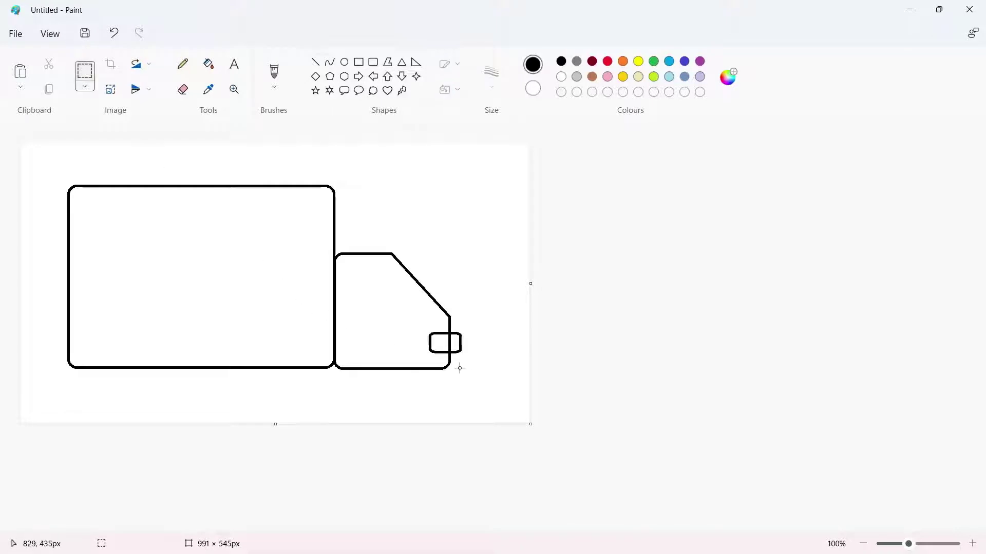
{"action": "left_click_drag", "start_coordinate": [475, 365], "coordinate": [450, 327]}
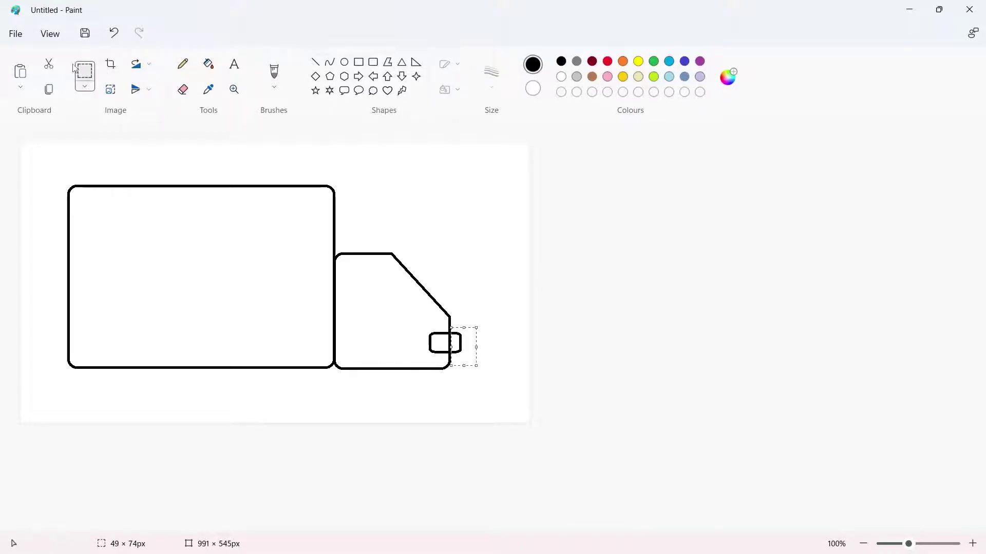
{"action": "left_click", "coordinate": [49, 63]}
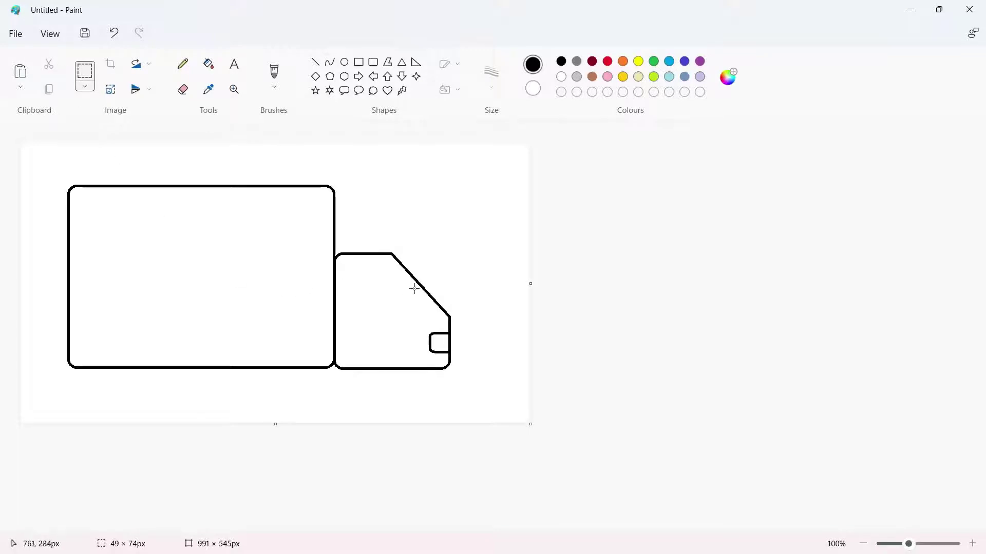
Draw a circle above the cab with a smaller concentric circle inside it to form a wheel
{"action": "left_click", "coordinate": [343, 64]}
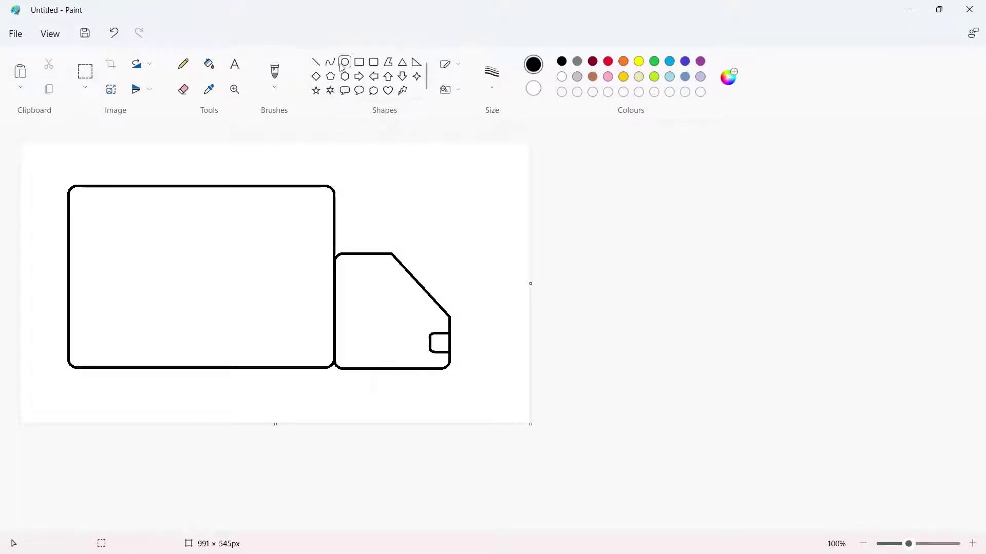
{"action": "left_click_drag", "start_coordinate": [394, 181], "coordinate": [468, 225]}
{"action": "left_click", "coordinate": [467, 259]}
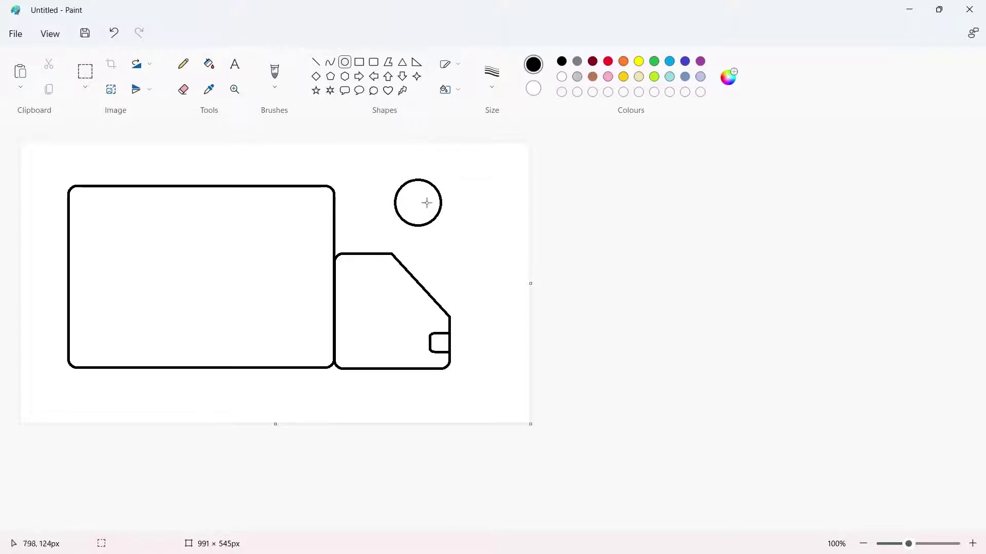
{"action": "mouse_move", "coordinate": [406, 194]}
{"action": "left_mouse_down"}
{"action": "mouse_move", "coordinate": [457, 237]}
{"action": "mouse_move", "coordinate": [420, 203]}
{"action": "left_mouse_up"}
{"action": "left_click", "coordinate": [473, 219]}
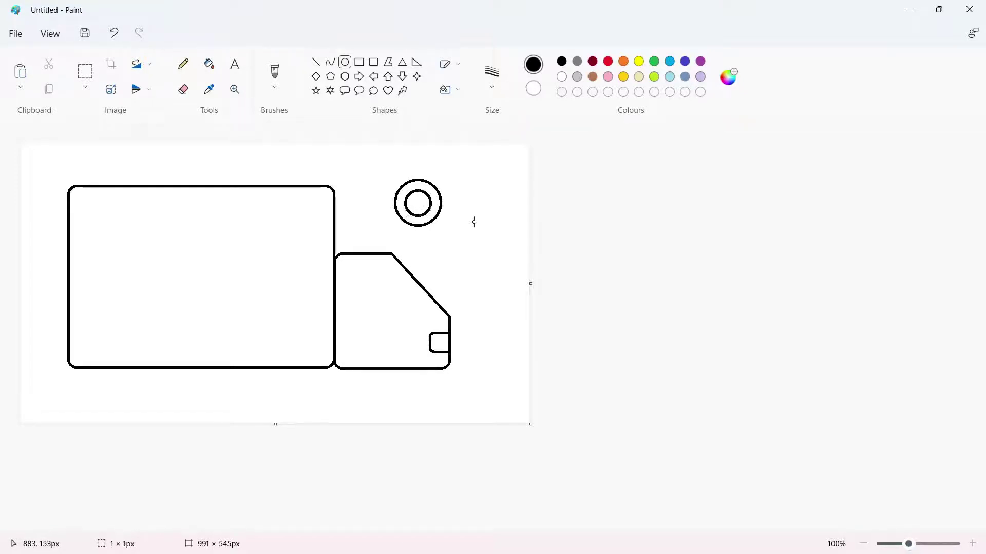
Fill the wheel's inner circle and its outline with light grey and the outer ring with black
{"action": "left_click", "coordinate": [209, 63]}
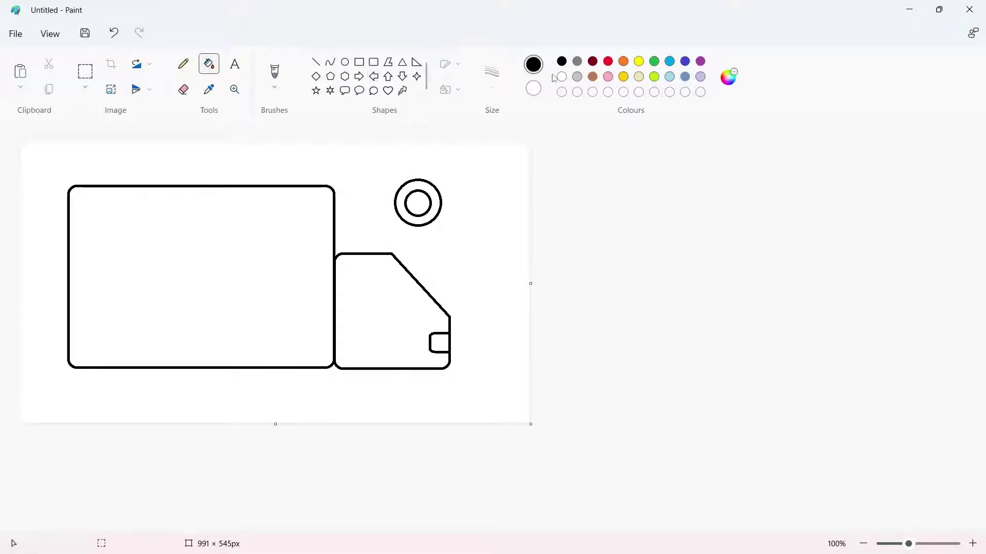
{"action": "left_click", "coordinate": [577, 77]}
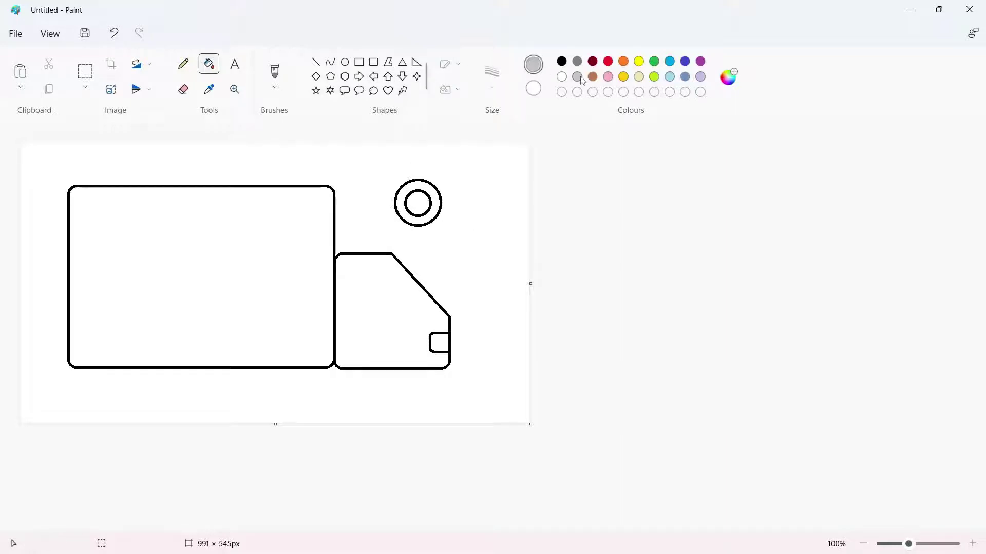
{"action": "left_click", "coordinate": [427, 199]}
{"action": "left_click", "coordinate": [427, 195]}
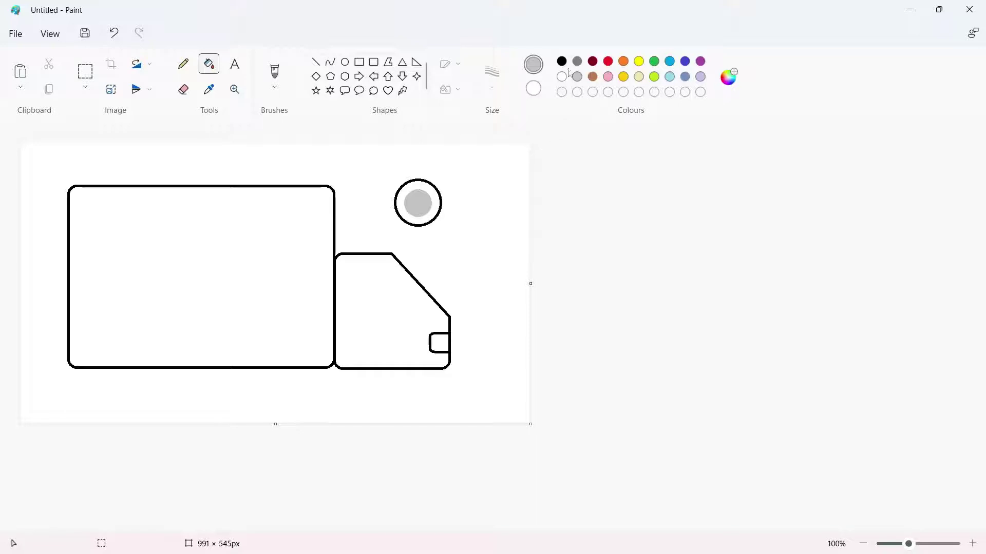
{"action": "left_click", "coordinate": [562, 61]}
{"action": "left_click", "coordinate": [438, 198]}
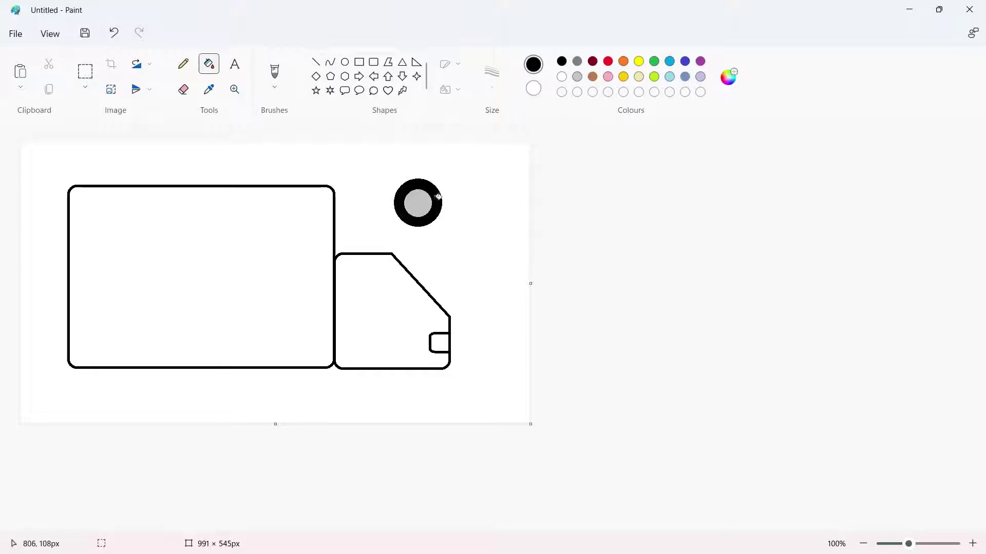
Move the finished wheel to the canvas's upper-right corner, clear of the truck
{"action": "left_click", "coordinate": [82, 71]}
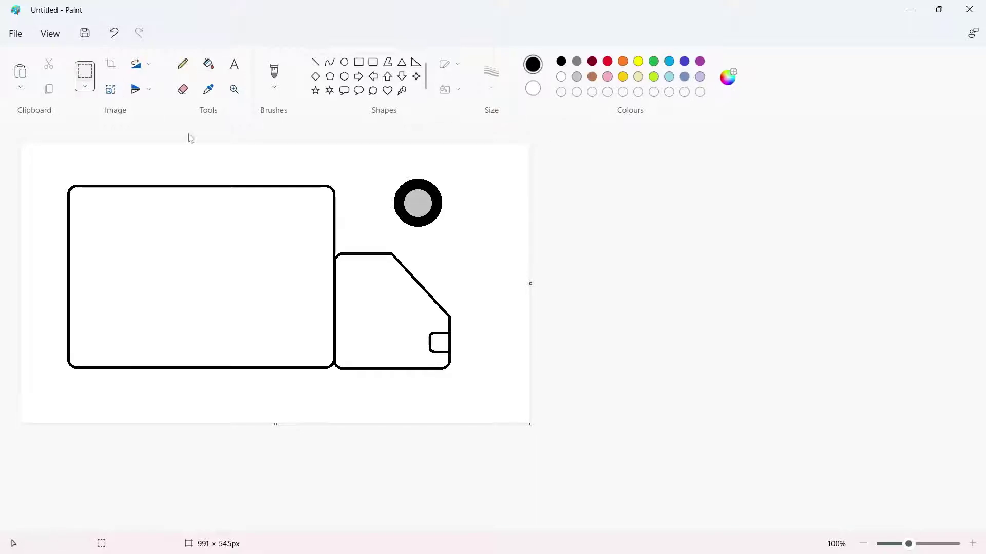
{"action": "left_click_drag", "start_coordinate": [388, 173], "coordinate": [474, 177]}
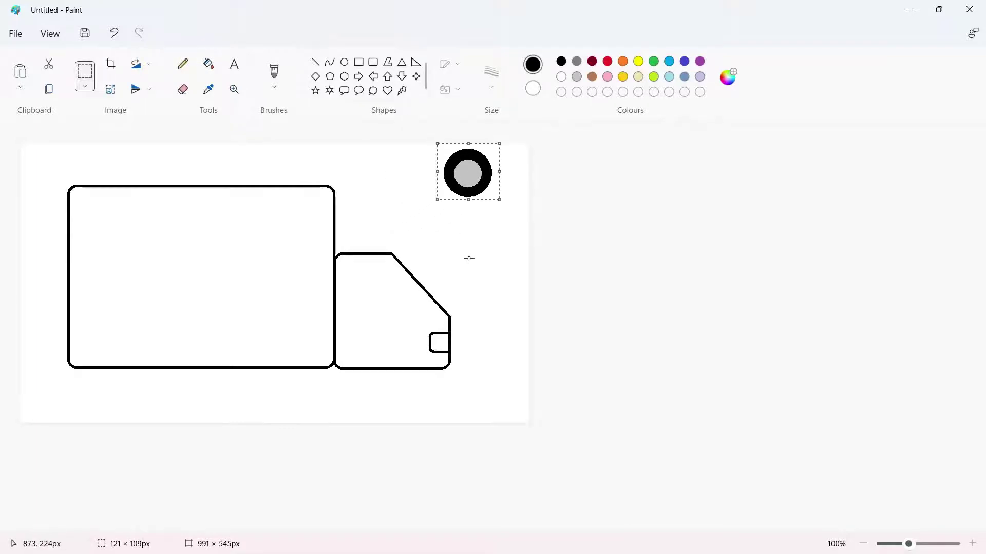
{"action": "left_click", "coordinate": [468, 258]}
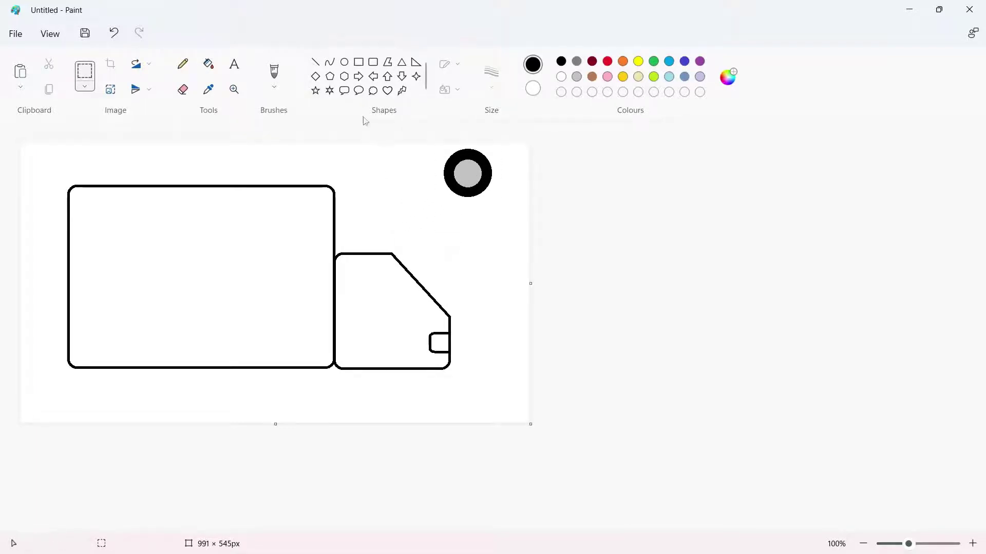
Draw a narrow windscreen strip with black lines along the inside of the cab's slanted edge, closed at both ends
{"action": "left_click", "coordinate": [318, 63]}
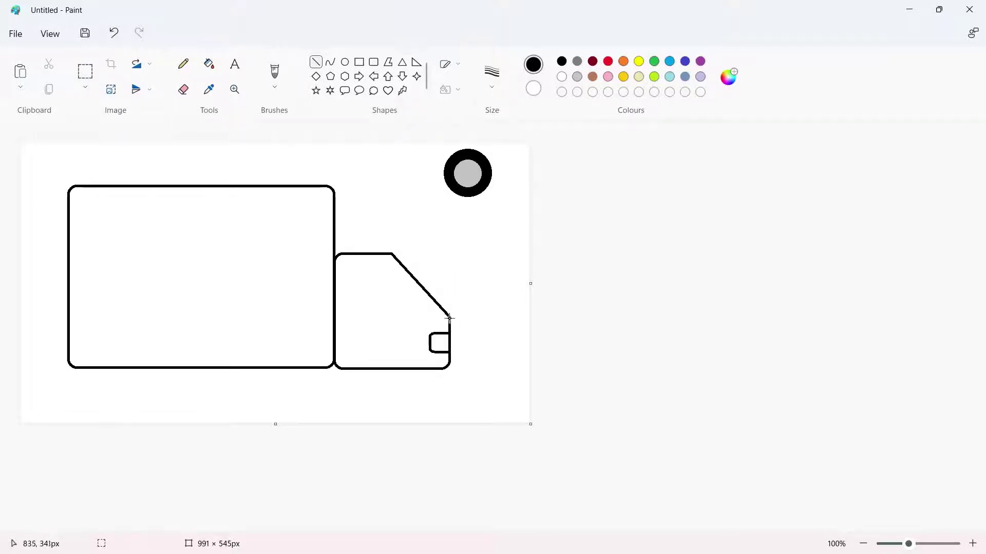
{"action": "left_click_drag", "start_coordinate": [449, 318], "coordinate": [438, 322]}
{"action": "left_click", "coordinate": [466, 303]}
{"action": "left_click_drag", "start_coordinate": [438, 323], "coordinate": [387, 267]}
{"action": "left_click_drag", "start_coordinate": [438, 326], "coordinate": [437, 321]}
{"action": "left_click", "coordinate": [460, 277]}
{"action": "left_click_drag", "start_coordinate": [391, 257], "coordinate": [385, 266]}
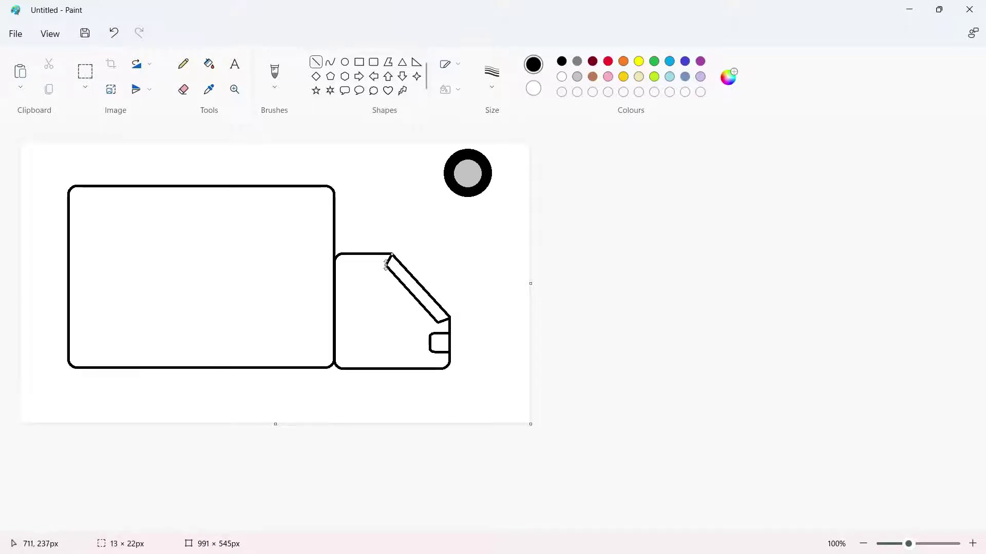
{"action": "left_click", "coordinate": [459, 262]}
Fill the windscreen strip with light turquoise and the cab body with red
{"action": "left_click", "coordinate": [209, 64]}
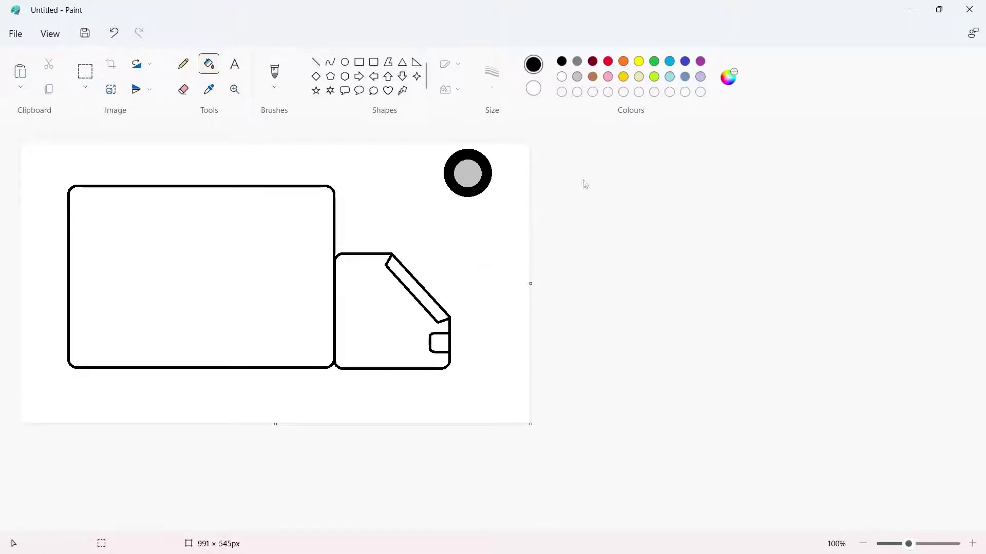
{"action": "left_click", "coordinate": [670, 77]}
{"action": "left_click", "coordinate": [440, 306]}
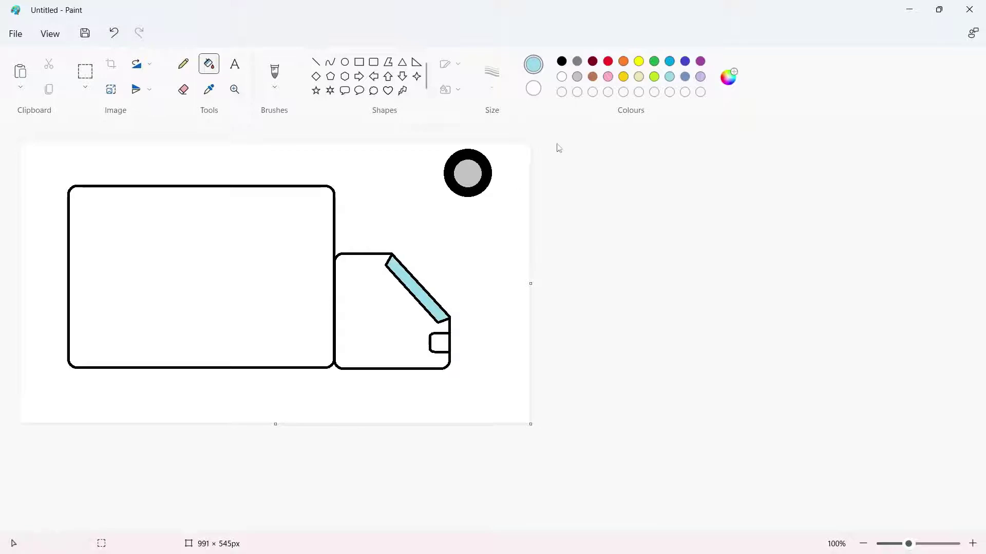
{"action": "left_click", "coordinate": [608, 63]}
{"action": "left_click", "coordinate": [365, 327]}
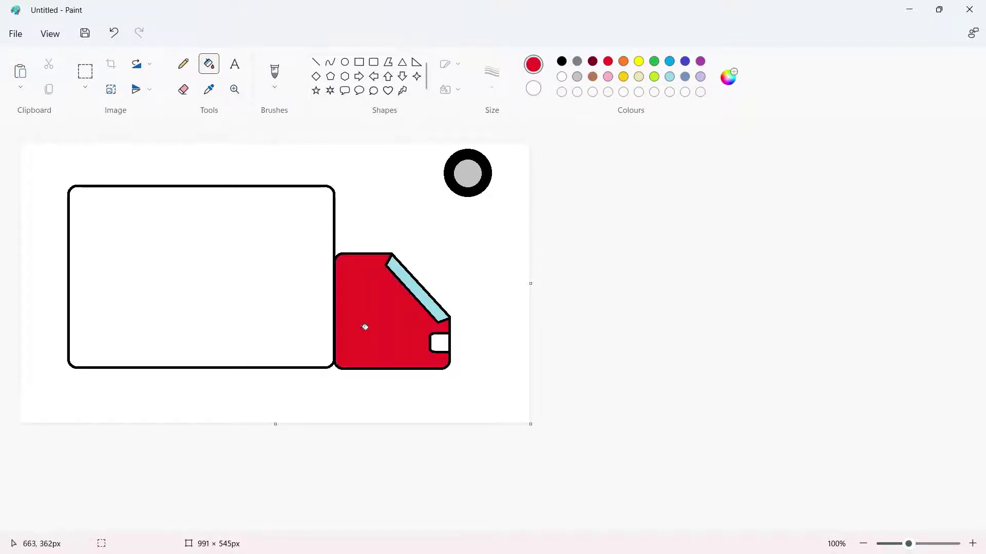
Fill the headlight with gold and the cargo box with green
{"action": "left_click", "coordinate": [623, 77]}
{"action": "left_click", "coordinate": [442, 342]}
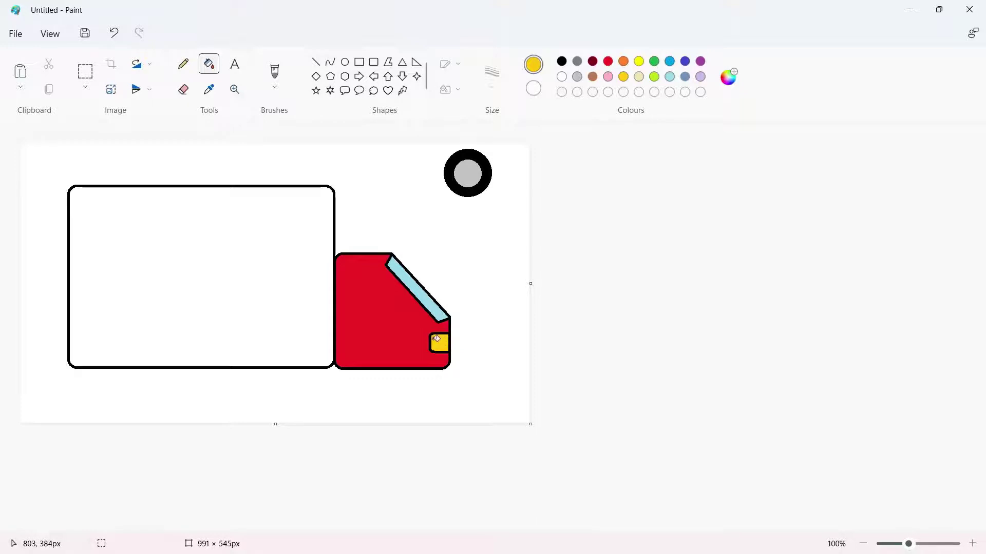
{"action": "left_click", "coordinate": [654, 62]}
{"action": "left_click", "coordinate": [229, 293]}
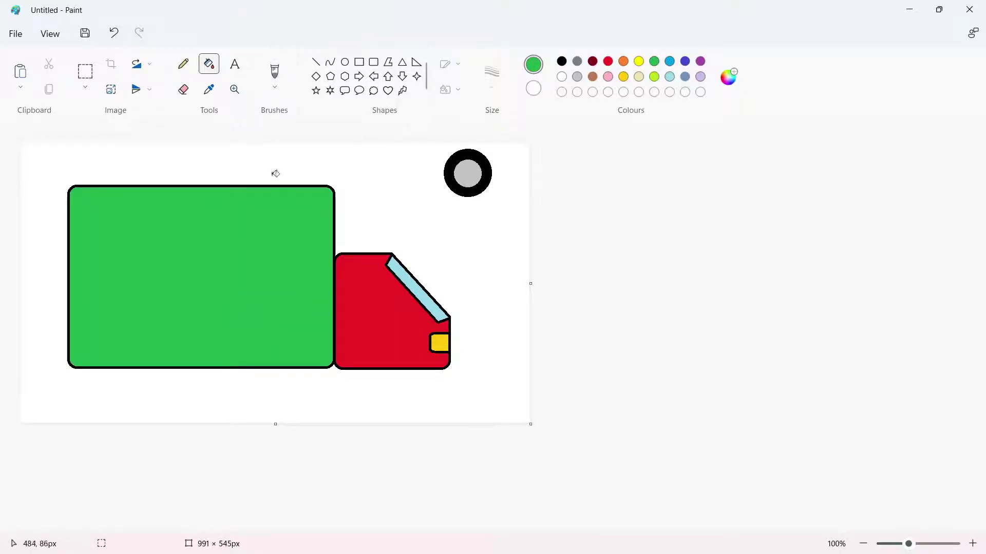
Define a darker green custom colour and draw a vertical line about 350 px long near the cargo box's left side
{"action": "left_click", "coordinate": [727, 77]}
{"action": "left_click_drag", "start_coordinate": [539, 187], "coordinate": [537, 202]}
{"action": "left_click", "coordinate": [433, 442]}
{"action": "left_click", "coordinate": [316, 62]}
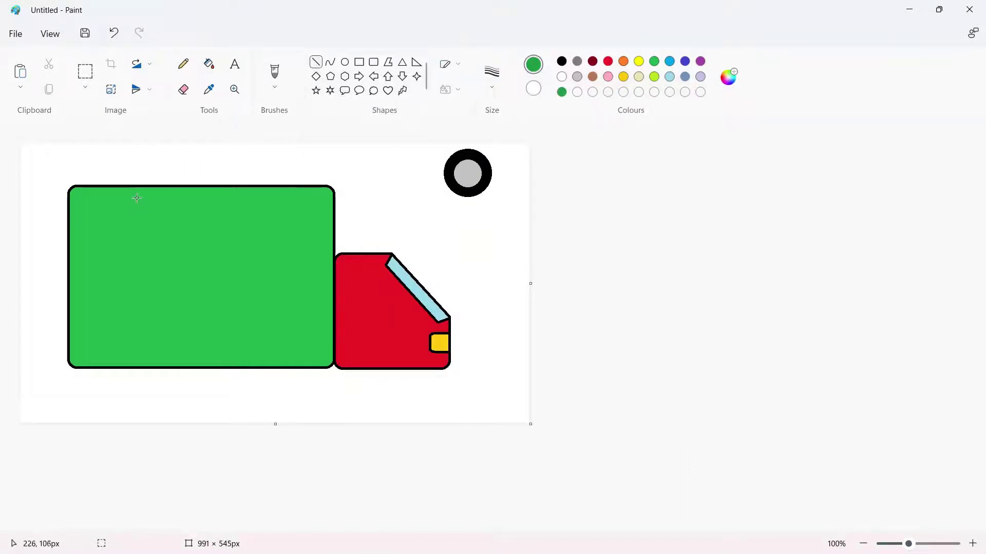
{"action": "mouse_move", "coordinate": [113, 188]}
{"action": "left_mouse_down"}
{"action": "mouse_move", "coordinate": [103, 291]}
{"action": "mouse_move", "coordinate": [82, 364]}
{"action": "left_mouse_up"}
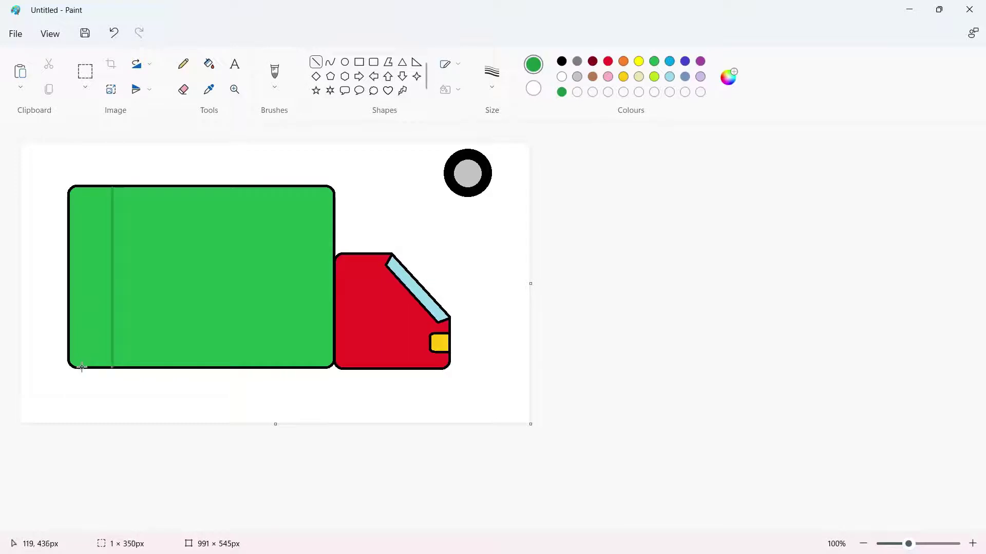
{"action": "left_click", "coordinate": [157, 309]}
Copy the strip containing the dark green line and paste two copies at intervals across the cargo box
{"action": "left_click", "coordinate": [83, 78]}
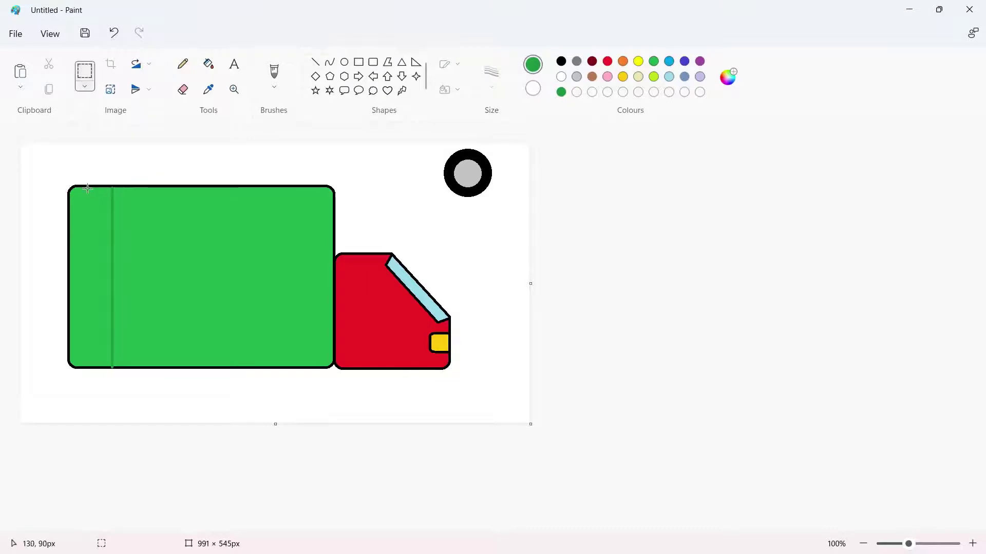
{"action": "left_click_drag", "start_coordinate": [87, 180], "coordinate": [133, 385]}
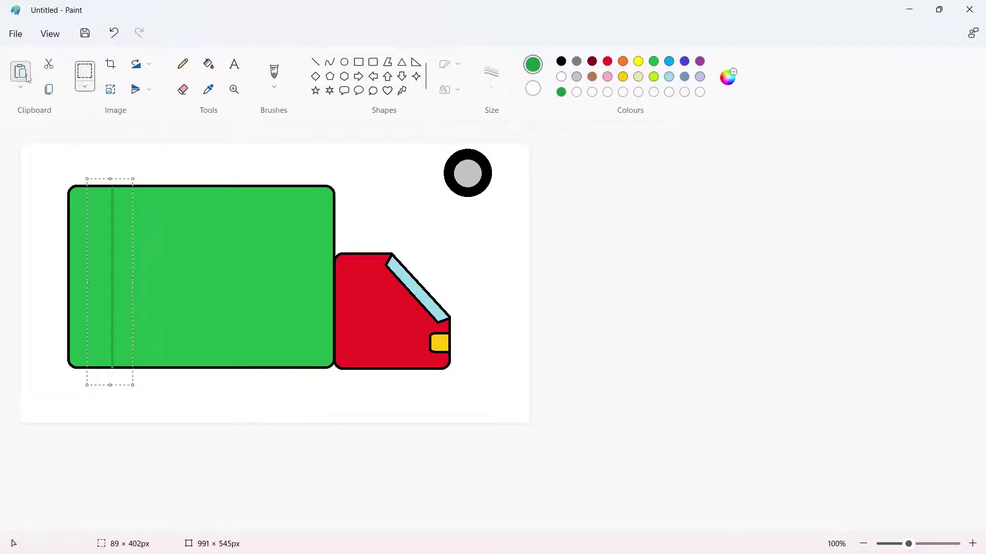
{"action": "left_click", "coordinate": [49, 91]}
{"action": "left_click", "coordinate": [20, 71]}
{"action": "left_click_drag", "start_coordinate": [61, 219], "coordinate": [171, 258]}
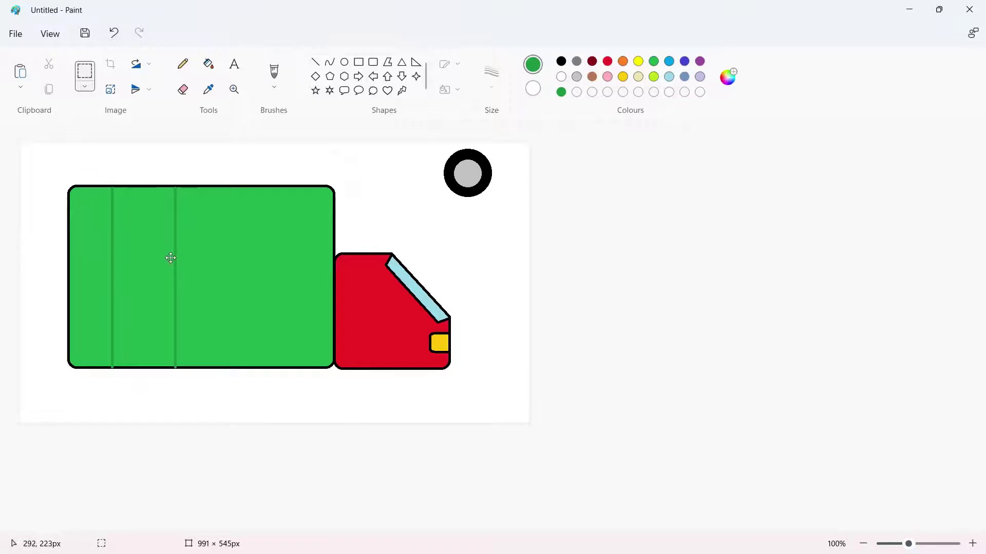
{"action": "left_click", "coordinate": [20, 72]}
{"action": "left_click_drag", "start_coordinate": [49, 214], "coordinate": [256, 247]}
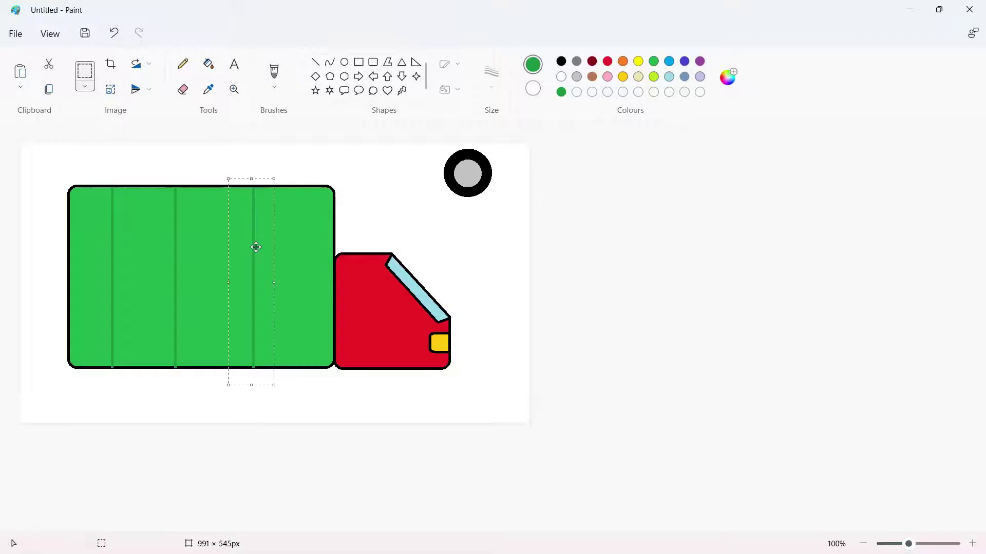
Redraw the cargo box's outline over the ends of the stripes as a black rounded rectangle of about 516 × 357 px
{"action": "left_click", "coordinate": [374, 62]}
{"action": "left_click_drag", "start_coordinate": [71, 181], "coordinate": [332, 368]}
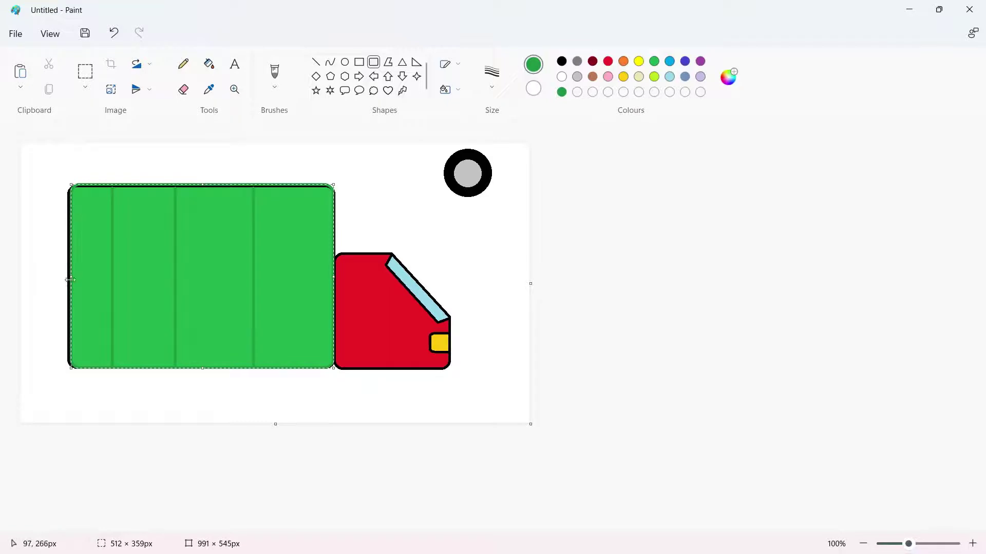
{"action": "left_click_drag", "start_coordinate": [70, 280], "coordinate": [69, 279]}
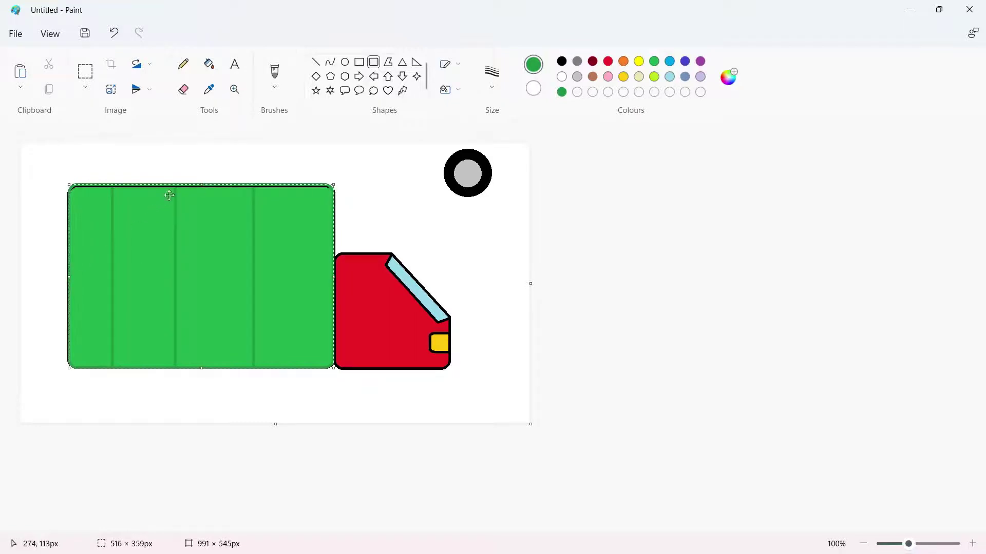
{"action": "left_click_drag", "start_coordinate": [208, 186], "coordinate": [201, 185]}
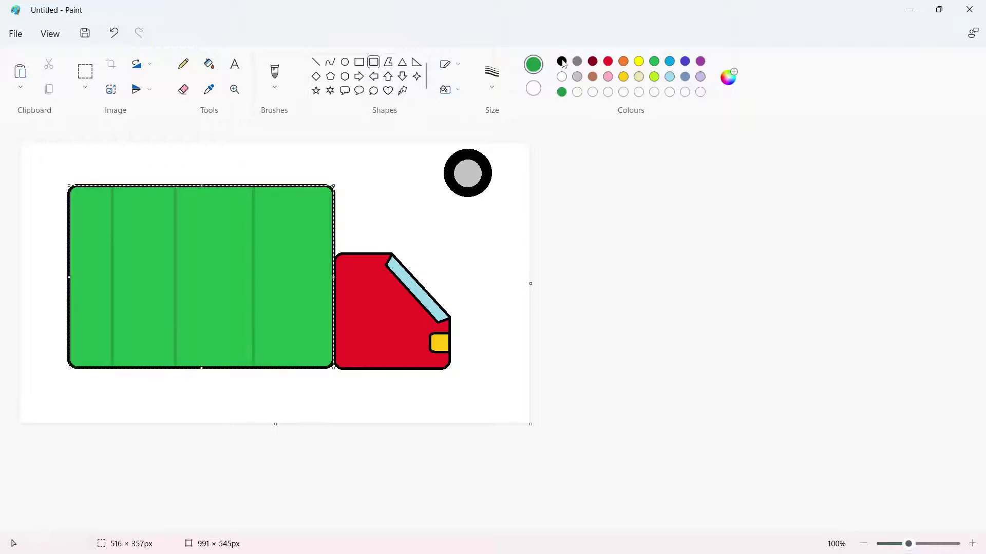
{"action": "left_click", "coordinate": [396, 203]}
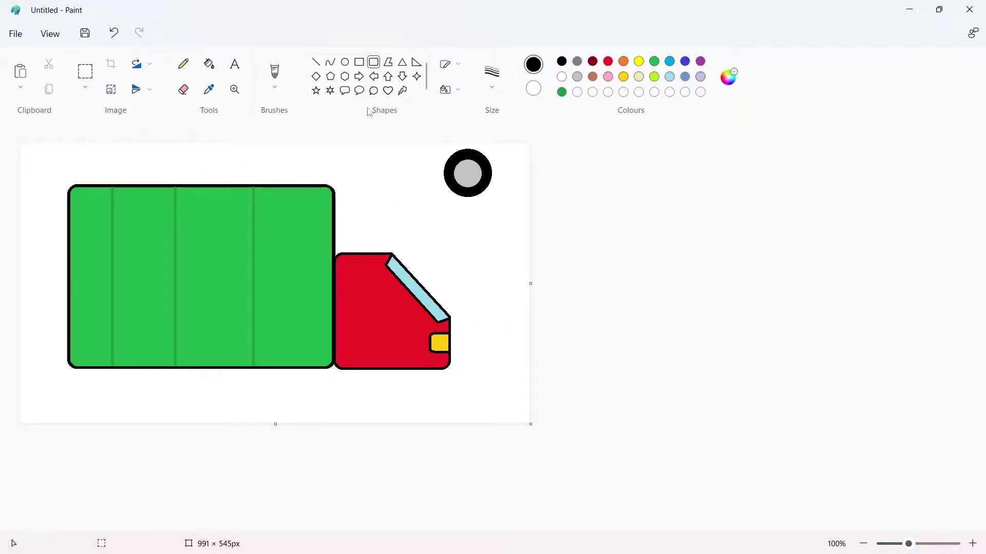
Move the loose wheel closer to the canvas's right edge, away from the truck body
{"action": "left_click", "coordinate": [90, 78]}
{"action": "left_click_drag", "start_coordinate": [57, 172], "coordinate": [381, 378]}
{"action": "left_click", "coordinate": [503, 344]}
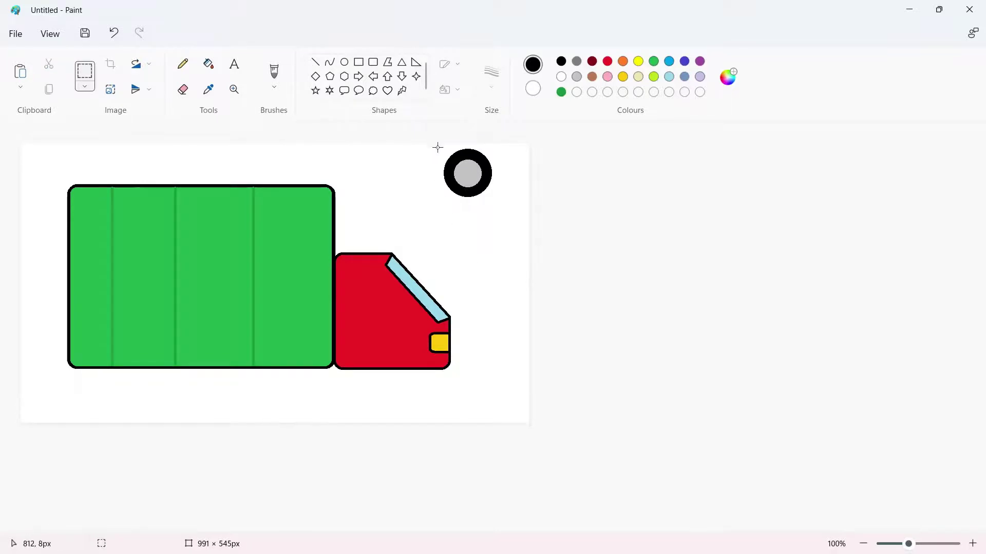
{"action": "left_click_drag", "start_coordinate": [482, 175], "coordinate": [502, 190]}
{"action": "left_click", "coordinate": [465, 380]}
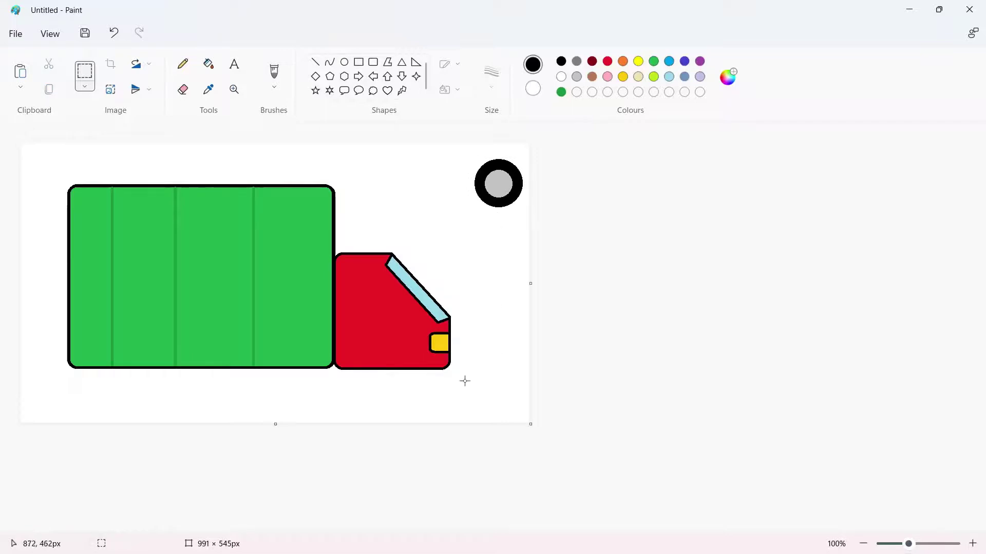
Select the cargo box and cab together and move them up and slightly left to make room for the wheels
{"action": "left_click_drag", "start_coordinate": [436, 363], "coordinate": [59, 174]}
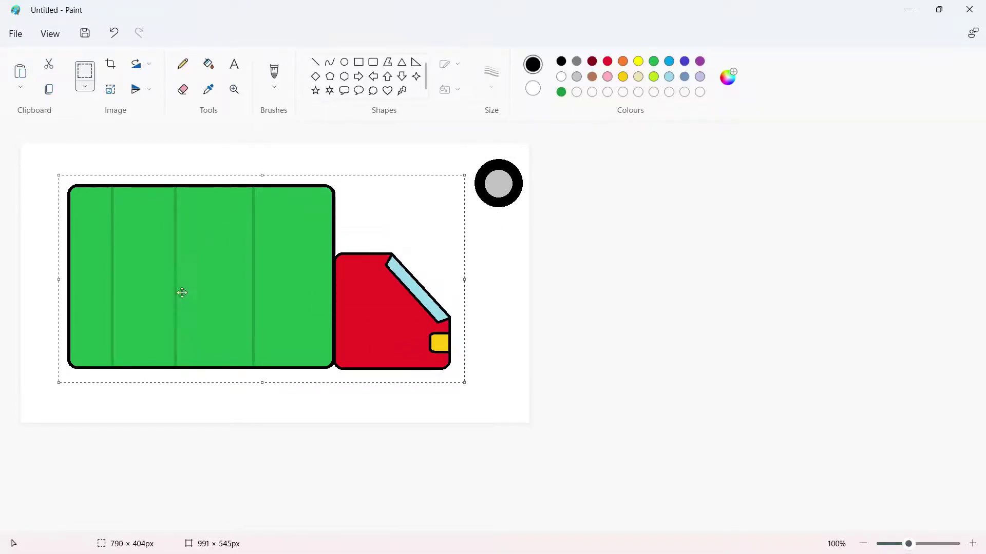
{"action": "left_click_drag", "start_coordinate": [205, 300], "coordinate": [197, 269]}
{"action": "left_click", "coordinate": [316, 405]}
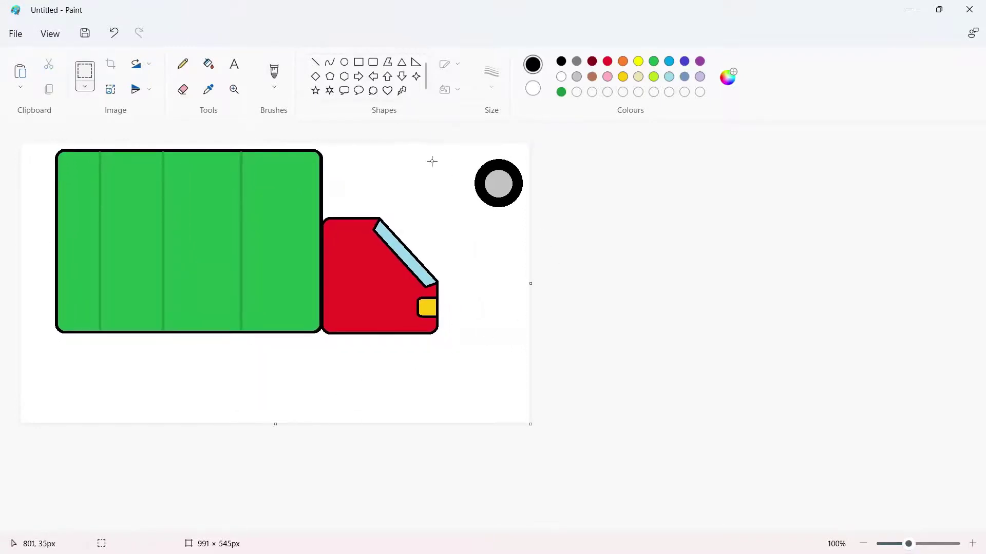
Move the loose wheel onto the cargo box's lower rear edge and make the selection transparent
{"action": "left_click_drag", "start_coordinate": [467, 155], "coordinate": [99, 348]}
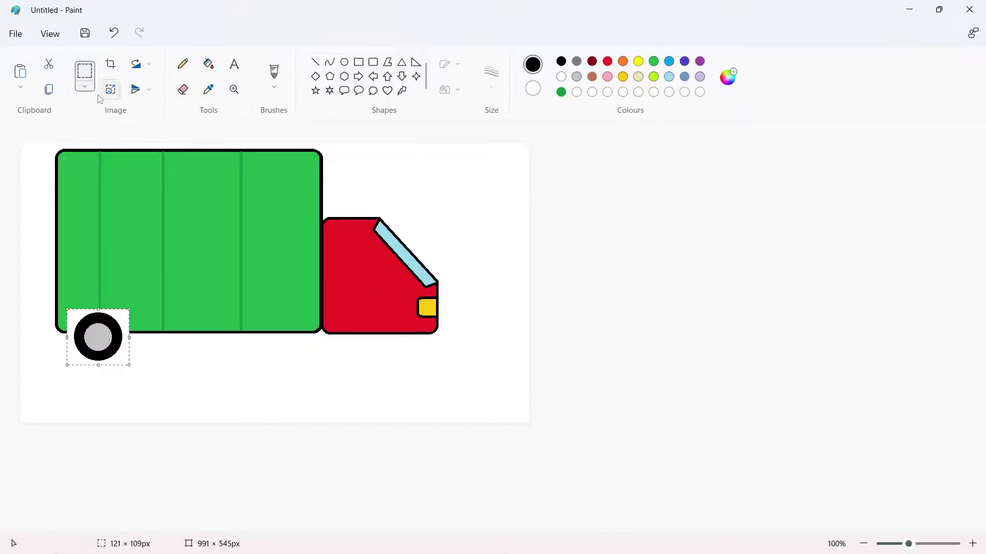
{"action": "left_click", "coordinate": [85, 88]}
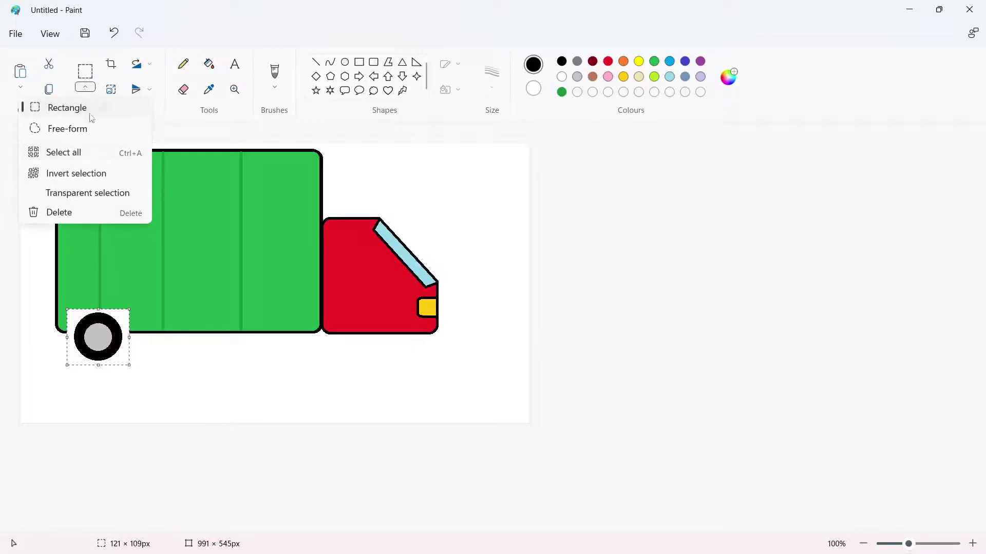
{"action": "left_click", "coordinate": [91, 197]}
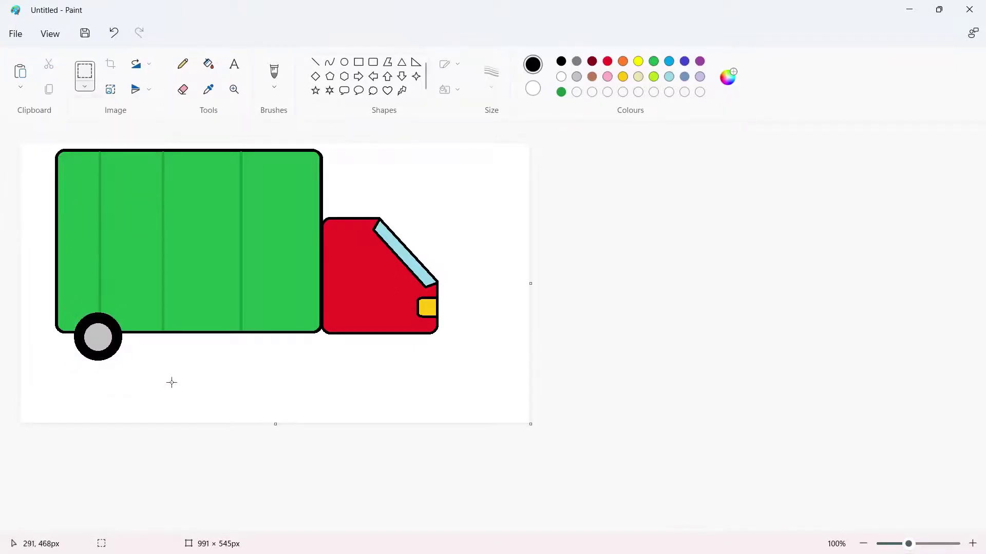
Undo the wheel placement, copy the wheel at its former spot, and redo the placement on the cargo box
{"action": "key", "text": "ctrl+z"}
{"action": "key", "text": "ctrl+z"}
{"action": "key", "text": "ctrl+z"}
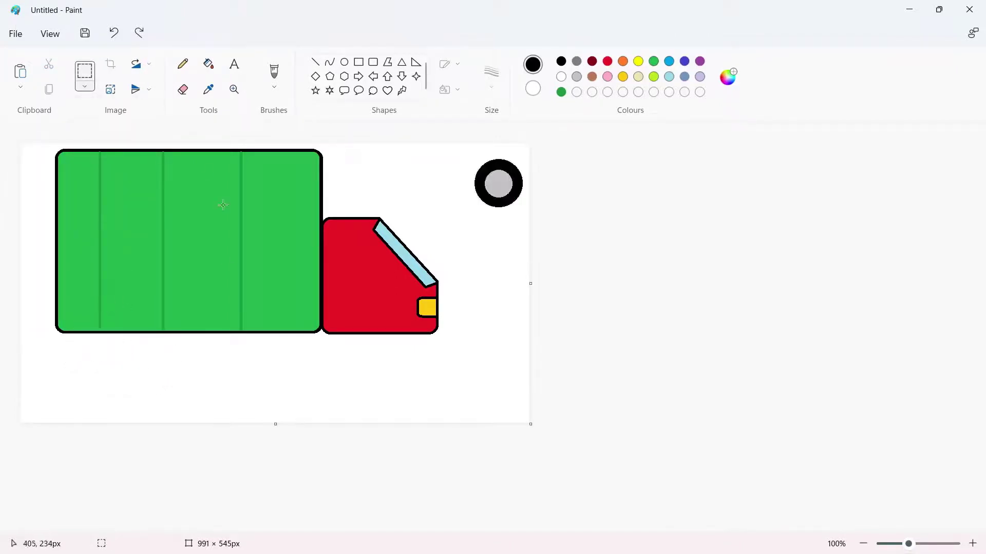
{"action": "left_click_drag", "start_coordinate": [467, 155], "coordinate": [530, 210]}
{"action": "key", "text": "ctrl+y"}
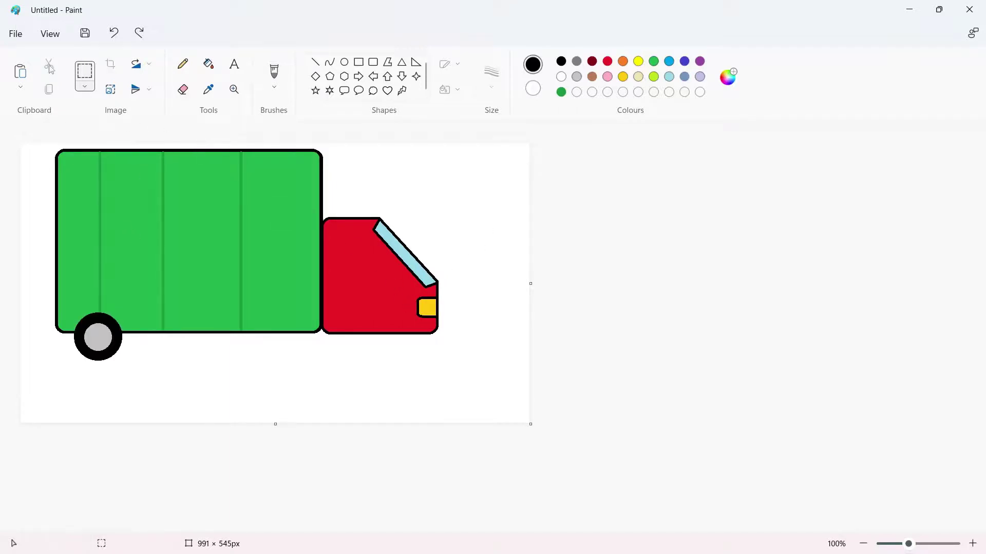
{"action": "left_click", "coordinate": [20, 73]}
{"action": "left_click_drag", "start_coordinate": [47, 171], "coordinate": [51, 165]}
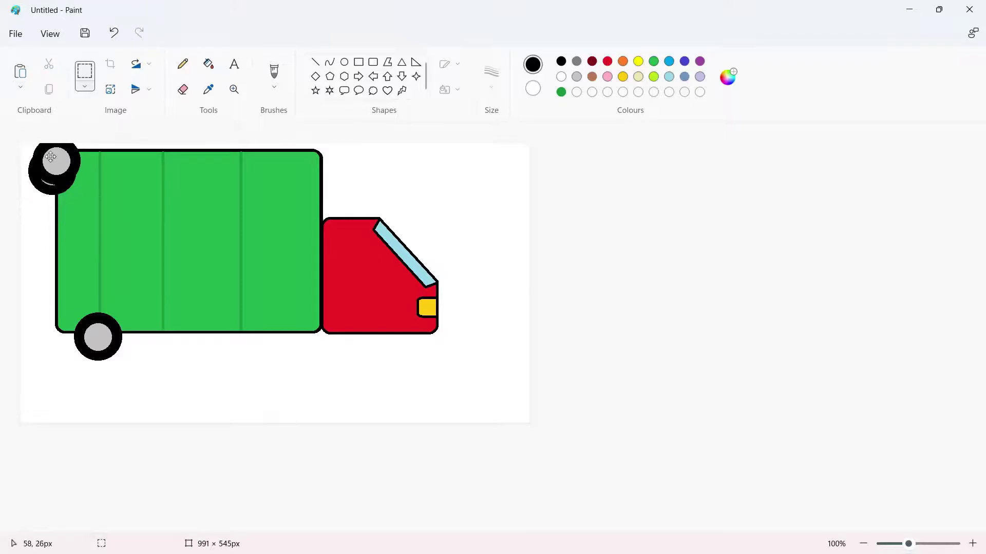
{"action": "key", "text": "ctrl+z"}
{"action": "key", "text": "ctrl+z"}
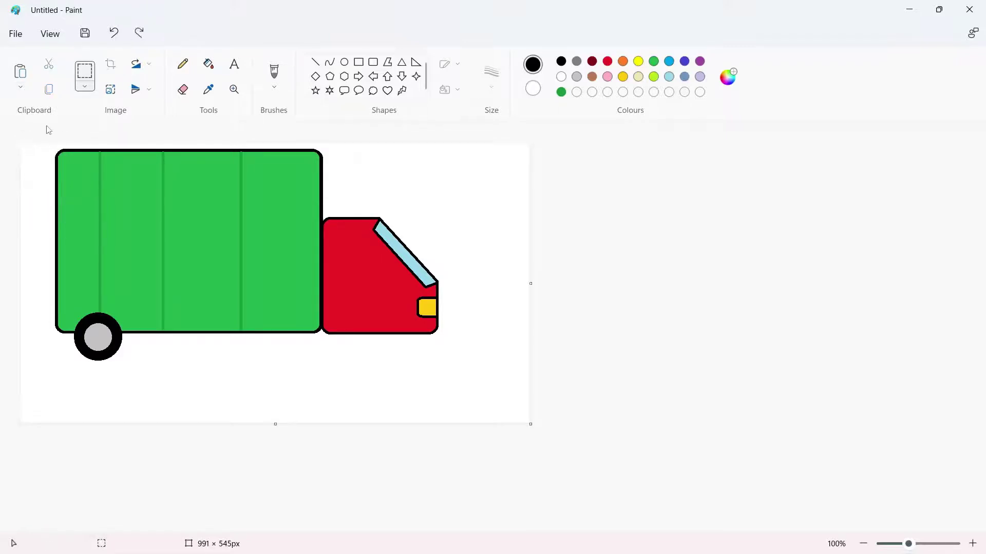
{"action": "left_click", "coordinate": [21, 73]}
{"action": "left_click_drag", "start_coordinate": [50, 170], "coordinate": [51, 195]}
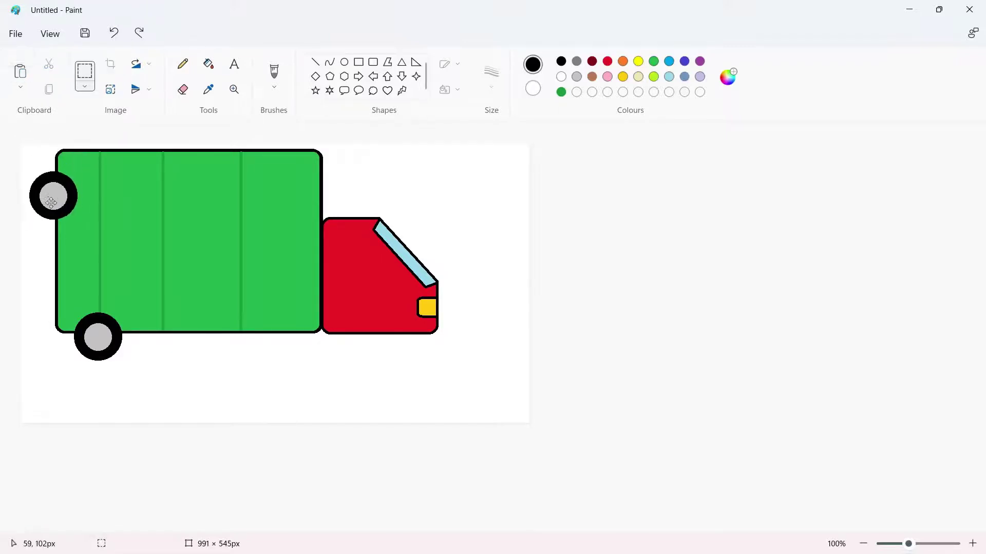
{"action": "key", "text": "ctrl+z"}
{"action": "key", "text": "ctrl+z"}
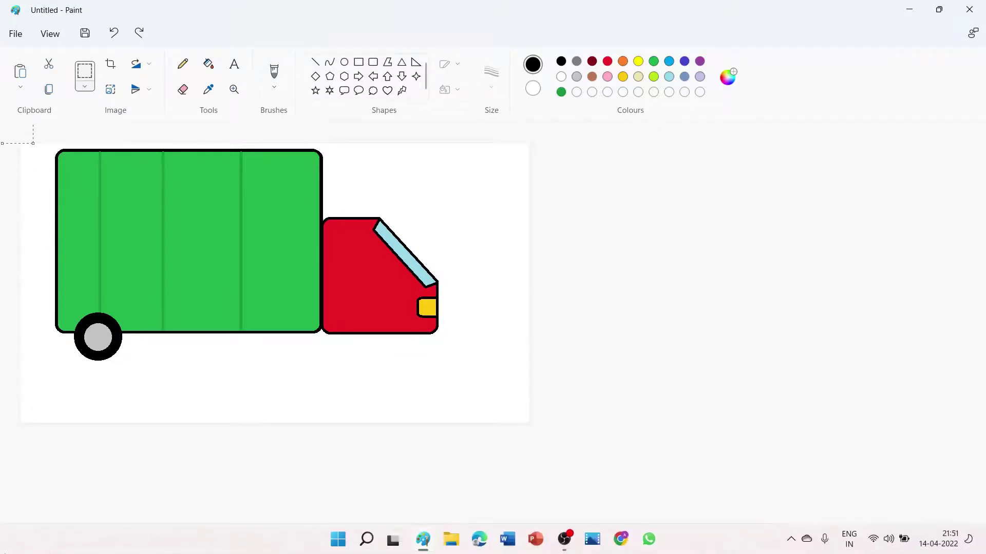
{"action": "left_click", "coordinate": [35, 145]}
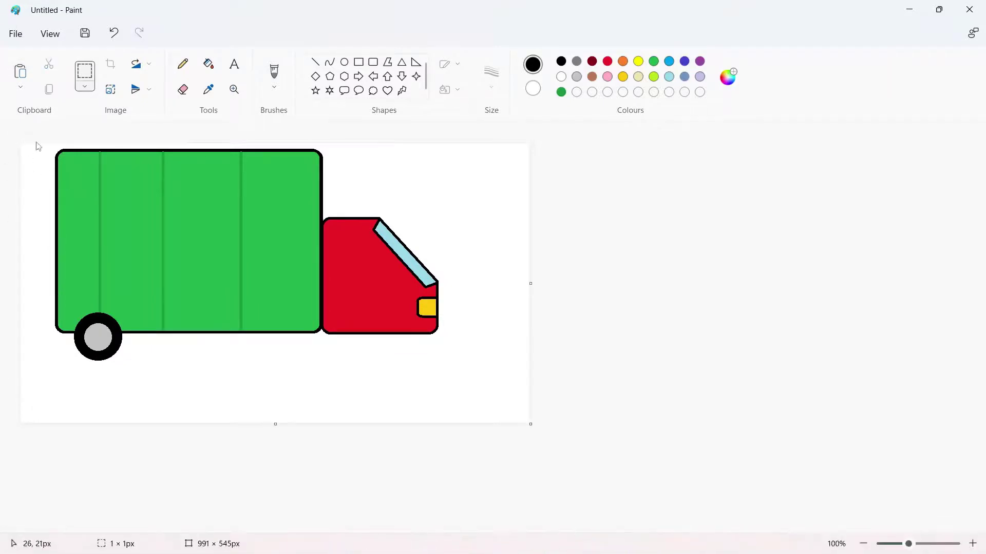
{"action": "left_click", "coordinate": [23, 75]}
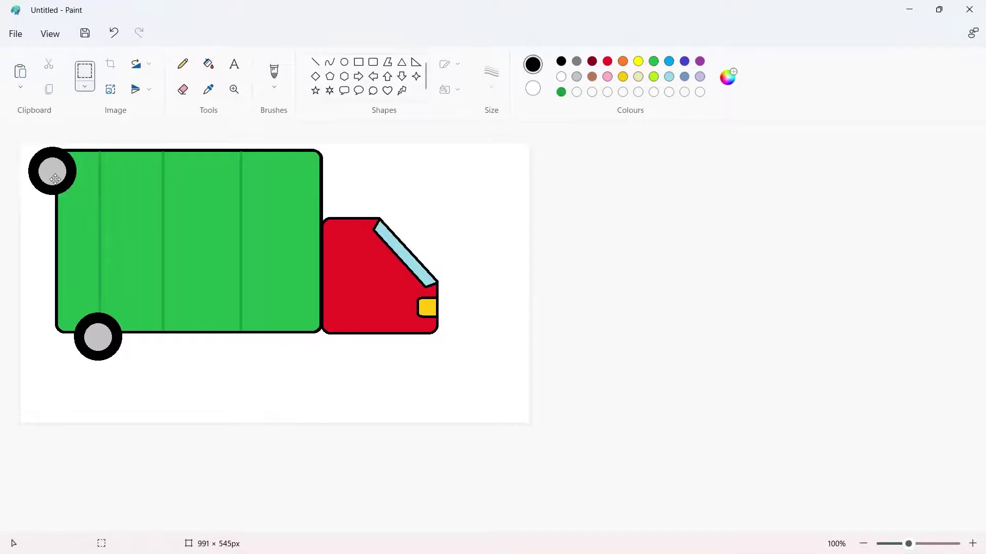
{"action": "left_click_drag", "start_coordinate": [56, 183], "coordinate": [244, 348]}
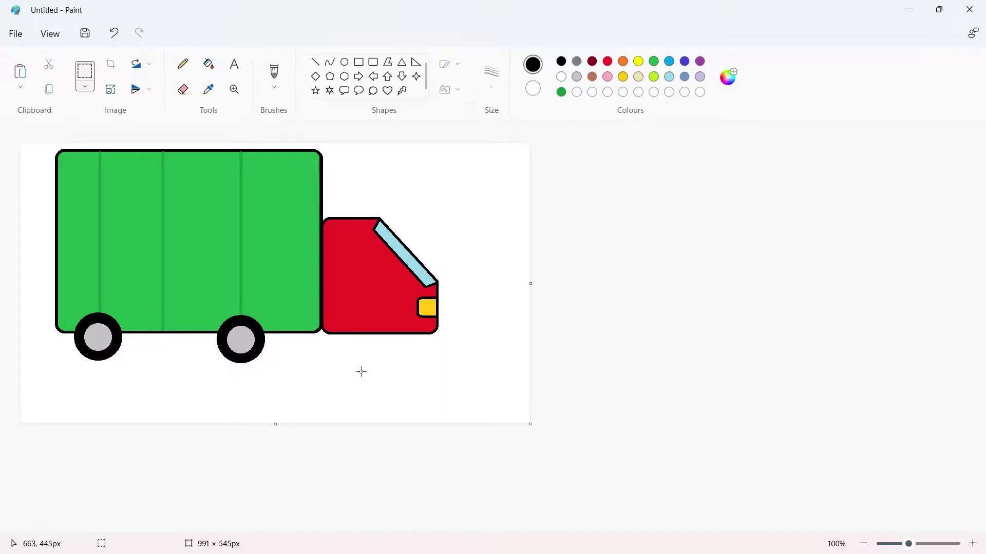
{"action": "key", "text": "ctrl+z"}
Paste two copies of the wheel, one on the cargo box's lower edge towards the cab and one on the cab's lower edge
{"action": "key", "text": "ctrl+v"}
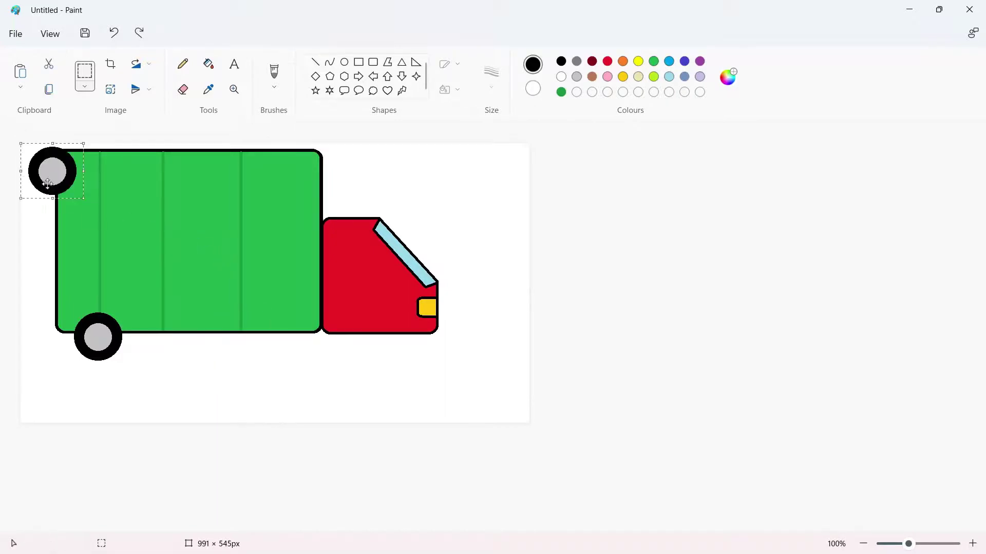
{"action": "left_click_drag", "start_coordinate": [45, 172], "coordinate": [232, 333]}
{"action": "left_click", "coordinate": [373, 377]}
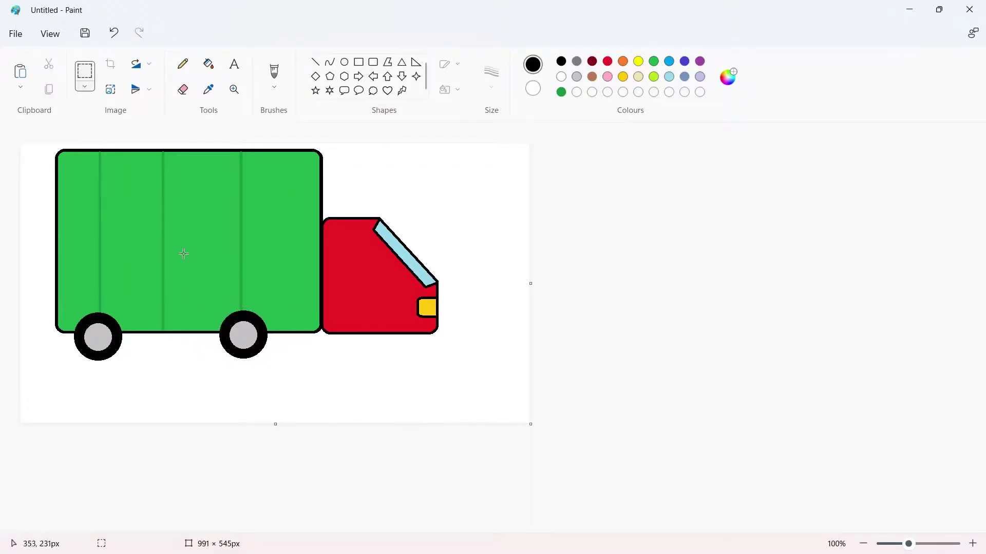
{"action": "left_click", "coordinate": [21, 71]}
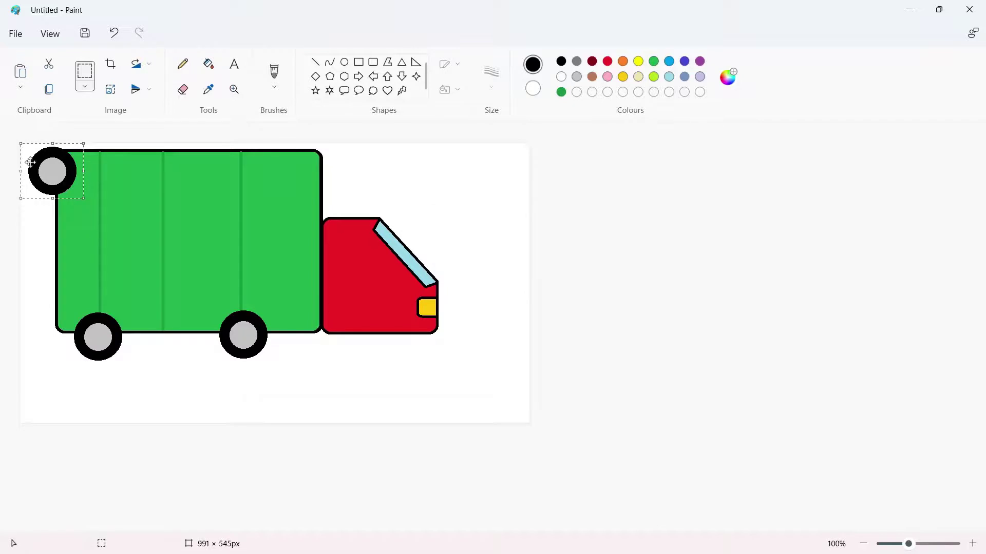
{"action": "left_click_drag", "start_coordinate": [38, 168], "coordinate": [345, 333]}
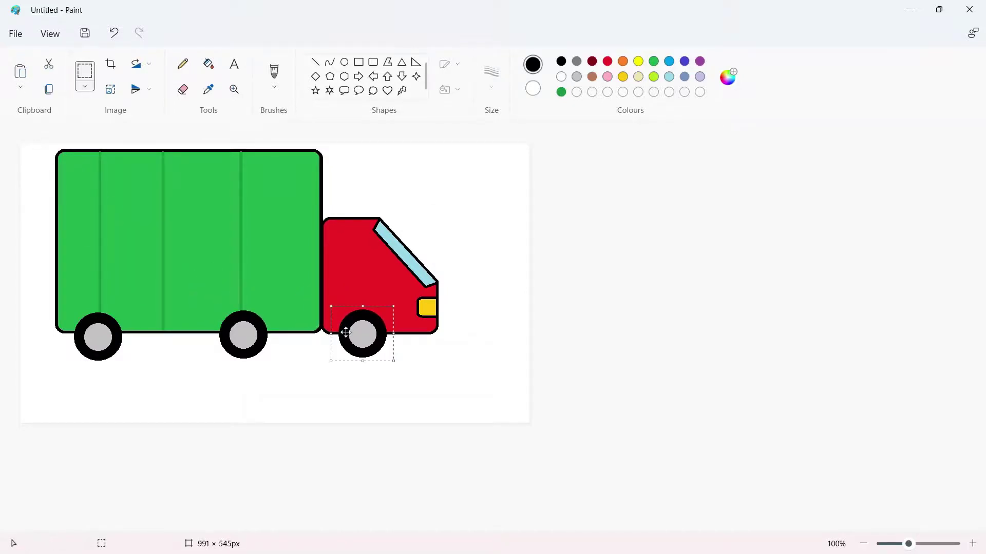
{"action": "left_click", "coordinate": [478, 339]}
Select the whole picture and move the truck down and right so its wheels sit just above the canvas's lower edge
{"action": "key", "text": "ctrl+a"}
{"action": "left_click_drag", "start_coordinate": [101, 209], "coordinate": [200, 280]}
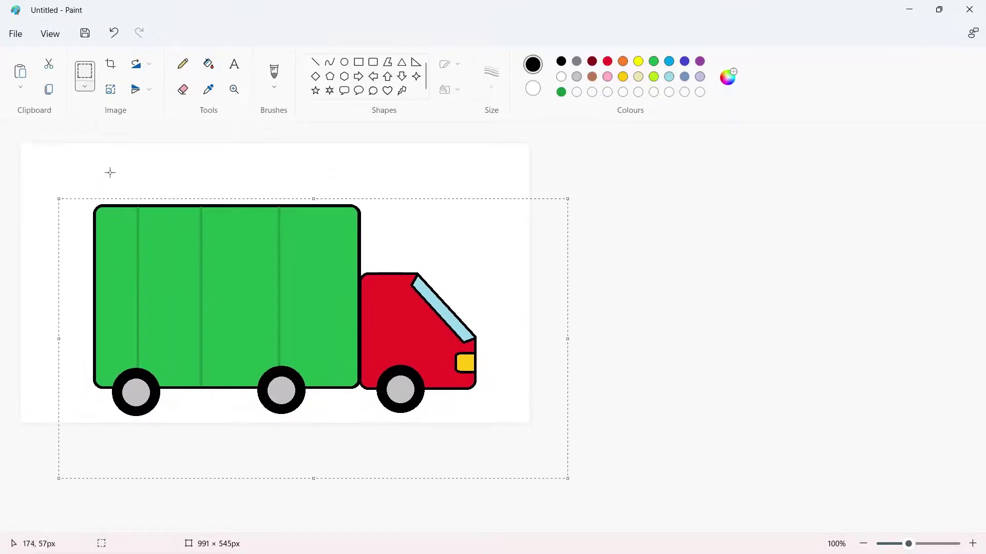
{"action": "left_click", "coordinate": [110, 172]}
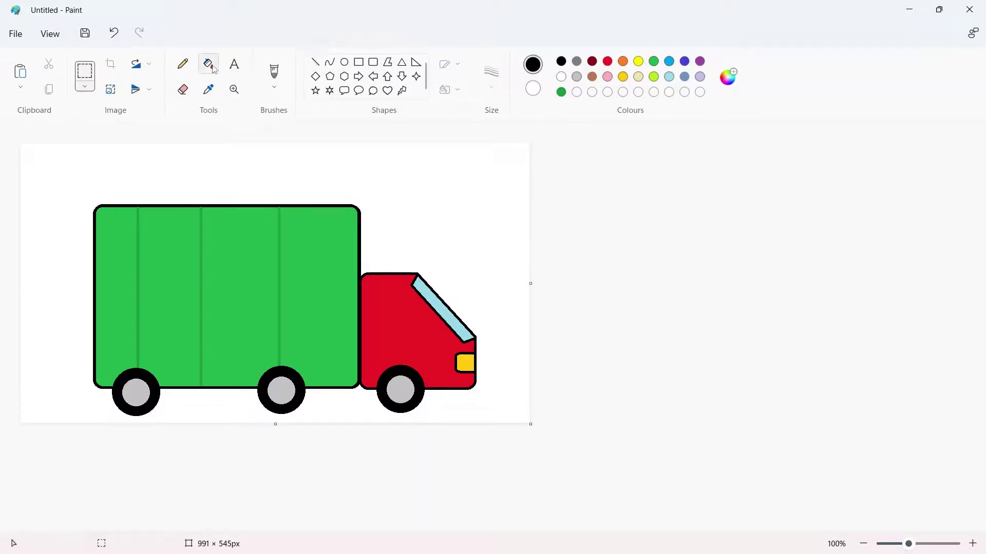
Draw a black horizontal ground line about 1394 px long beneath the wheels, spanning the full canvas width
{"action": "left_click", "coordinate": [316, 62]}
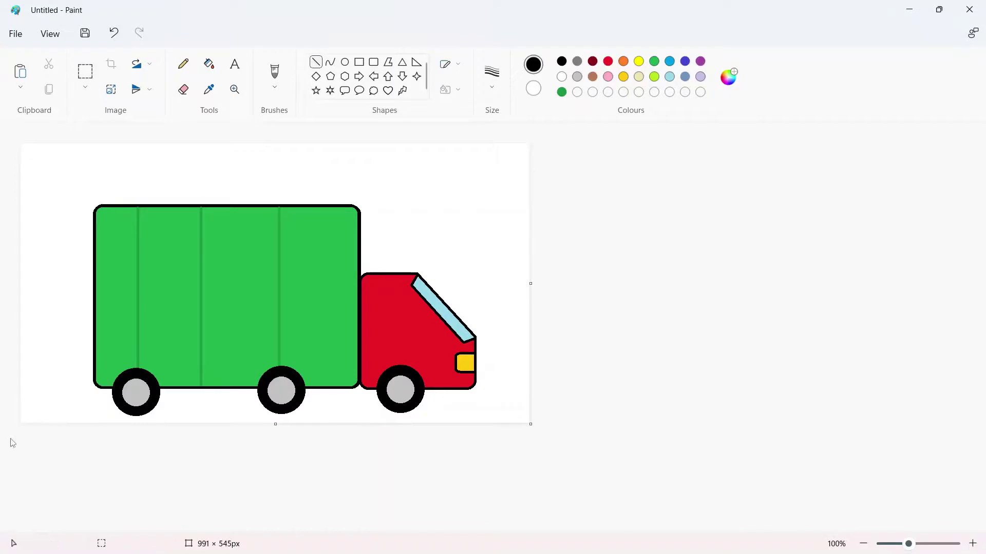
{"action": "mouse_move", "coordinate": [27, 414]}
{"action": "left_mouse_down"}
{"action": "mouse_move", "coordinate": [268, 425]}
{"action": "mouse_move", "coordinate": [561, 344]}
{"action": "left_mouse_up"}
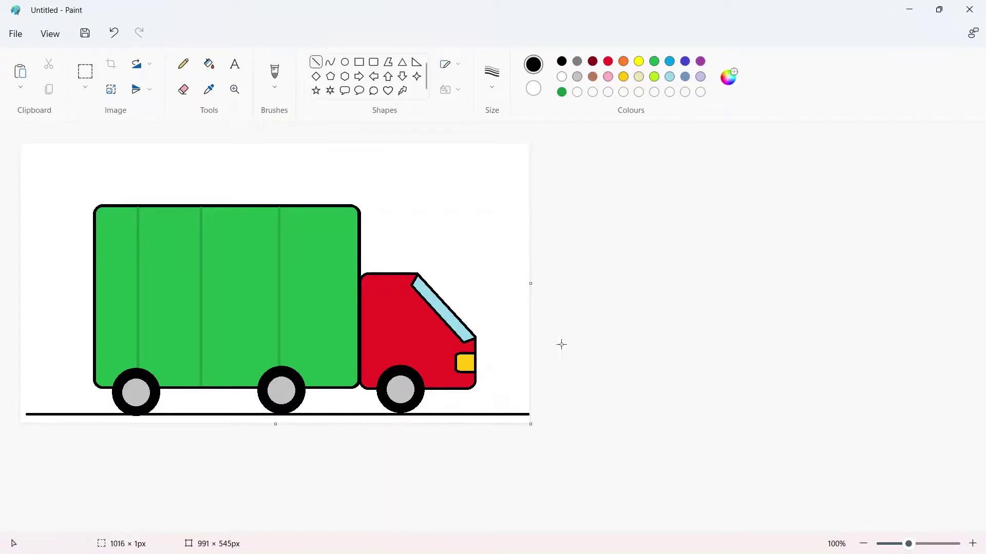
{"action": "left_click_drag", "start_coordinate": [633, 343], "coordinate": [740, 347]}
{"action": "left_click_drag", "start_coordinate": [502, 416], "coordinate": [485, 417]}
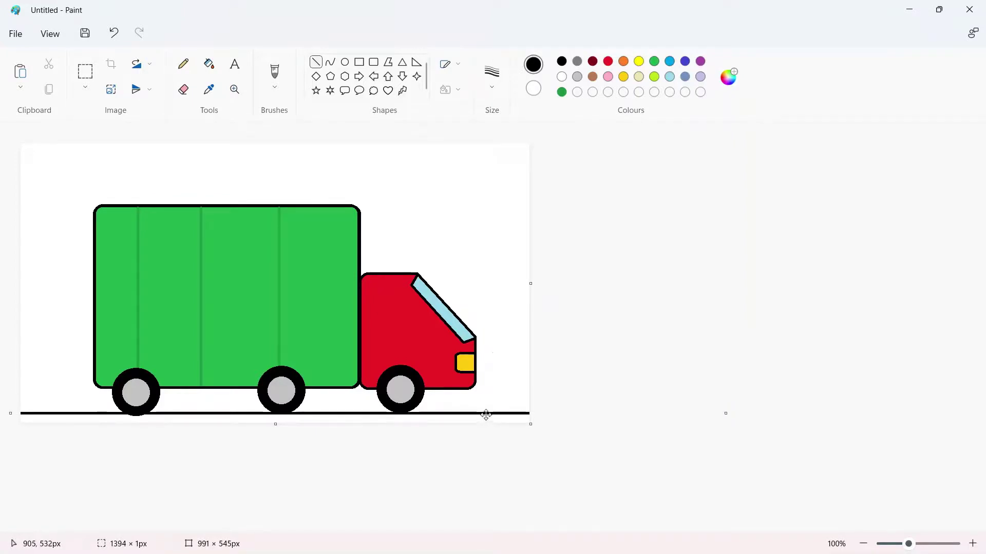
{"action": "left_click", "coordinate": [497, 345]}
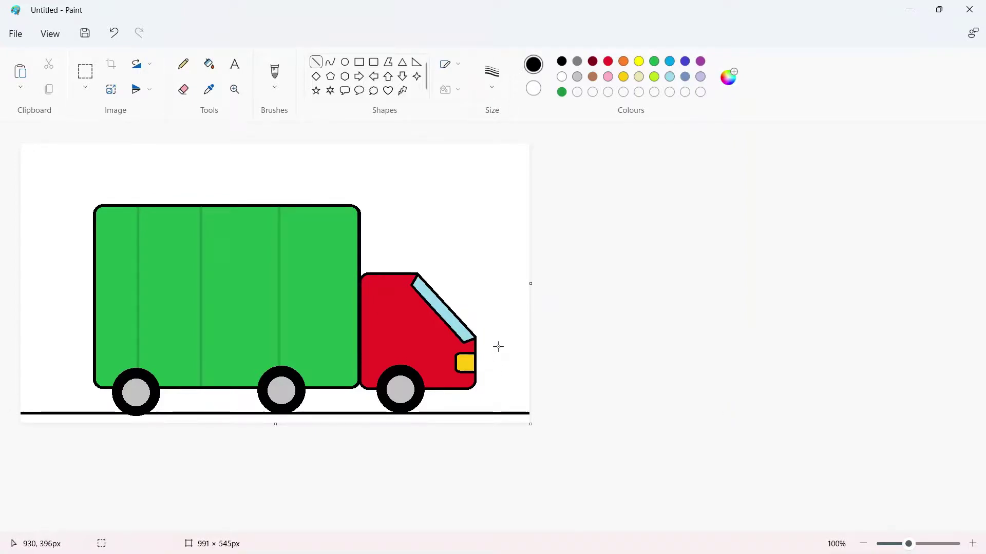
Fill the strip below the ground line with black and the background, including the gaps between the wheels, with light turquoise
{"action": "left_click", "coordinate": [216, 67]}
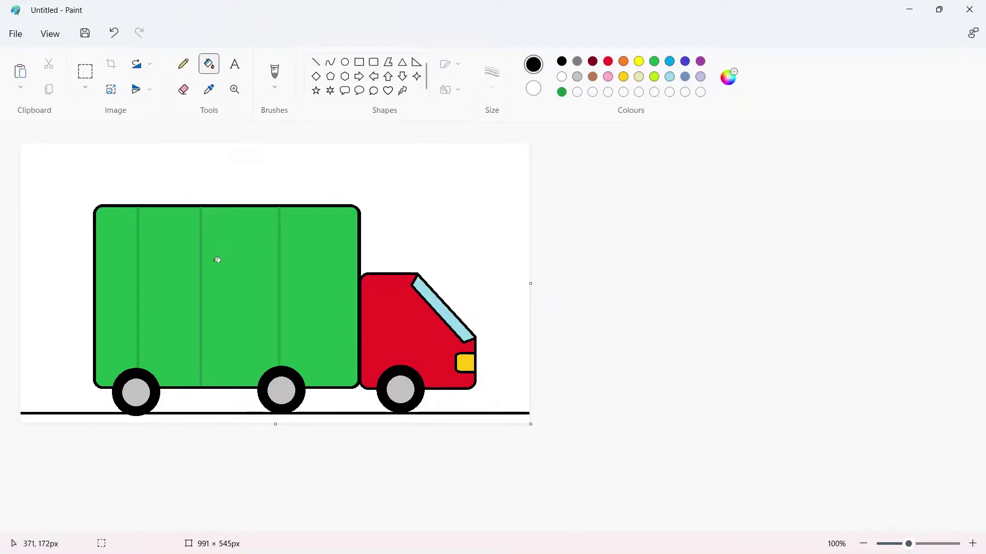
{"action": "left_click", "coordinate": [205, 420]}
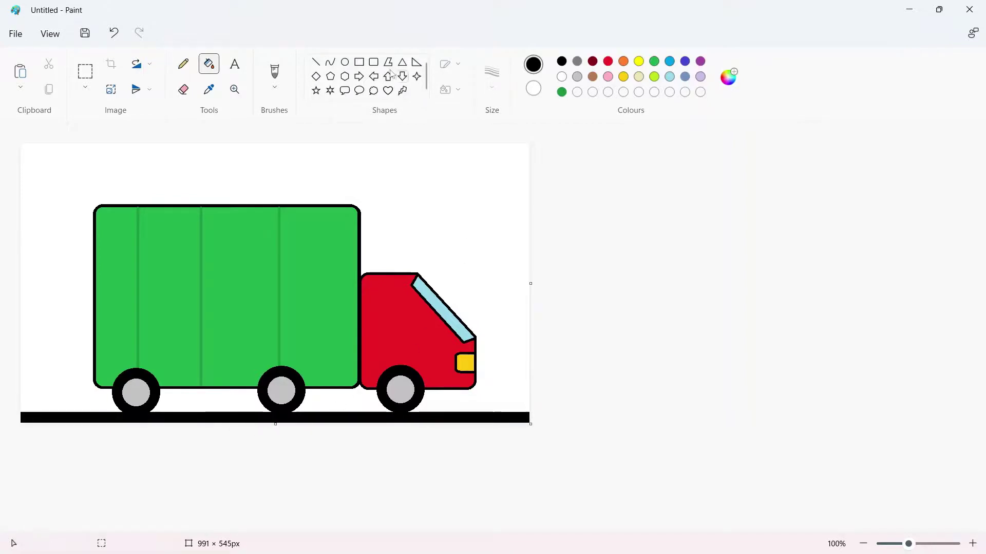
{"action": "left_click", "coordinate": [670, 77]}
{"action": "left_click", "coordinate": [515, 202]}
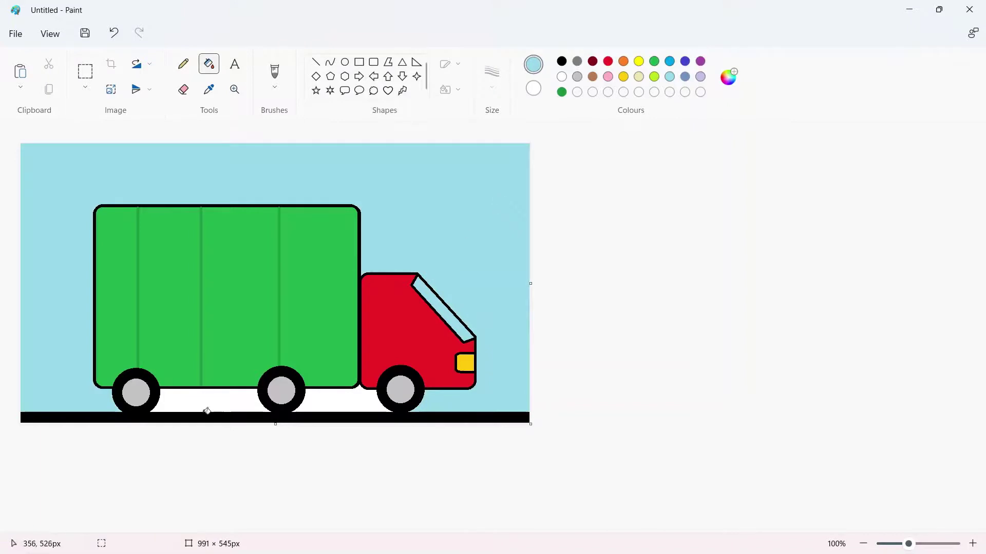
{"action": "left_click", "coordinate": [222, 408]}
{"action": "left_click", "coordinate": [336, 401]}
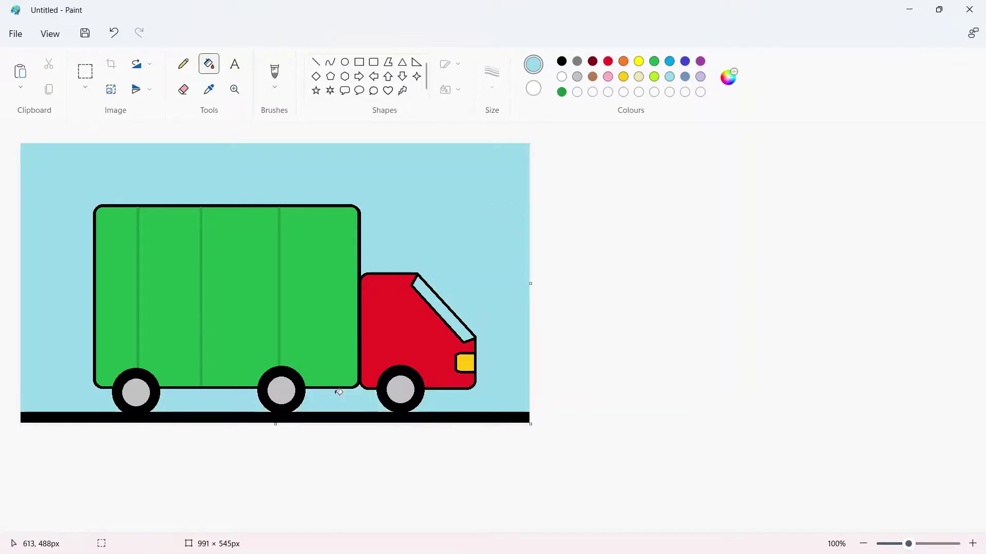
Draw a gold circle outline about 143 px in diameter in the sky above the cab
{"action": "left_click", "coordinate": [346, 62]}
{"action": "left_click_drag", "start_coordinate": [405, 172], "coordinate": [480, 247]}
{"action": "left_click", "coordinate": [624, 76]}
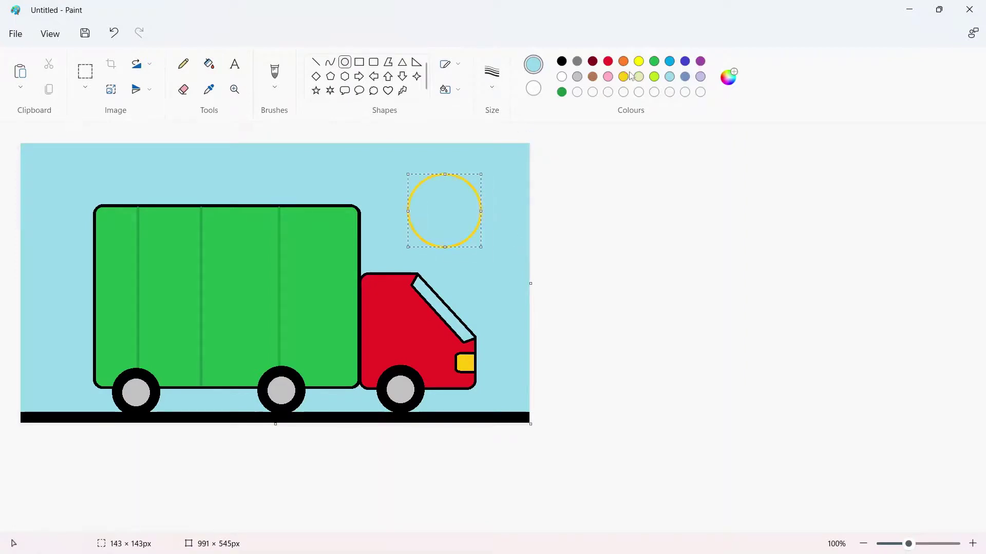
Move the sun circle partly beyond the canvas's upper-right corner and fill it with gold
{"action": "left_click_drag", "start_coordinate": [460, 214], "coordinate": [524, 157]}
{"action": "left_click", "coordinate": [209, 64]}
{"action": "left_click", "coordinate": [517, 159]}
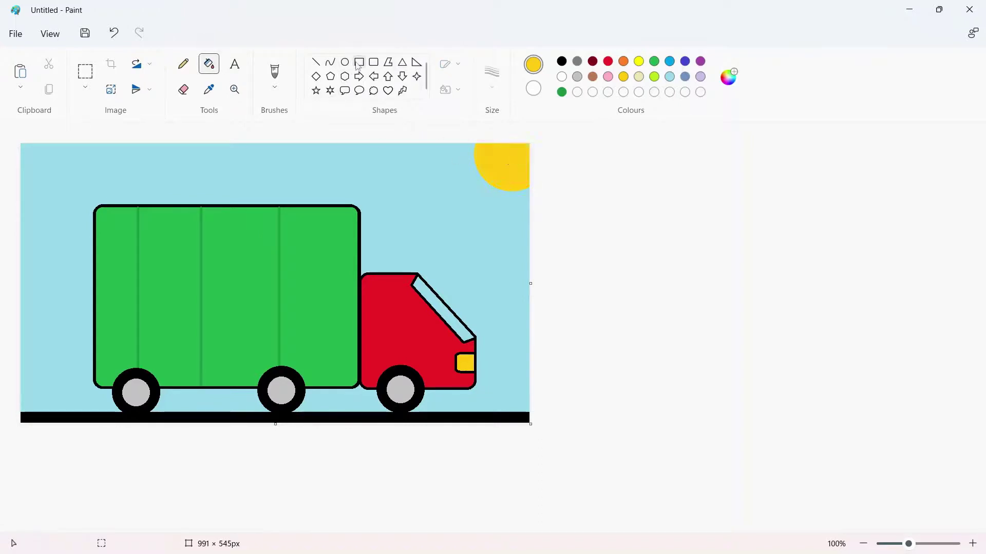
Draw a black cloud callout about 167 × 171 px and place it partly beyond the canvas's upper-left corner
{"action": "left_click", "coordinate": [373, 91]}
{"action": "mouse_move", "coordinate": [344, 167]}
{"action": "left_mouse_down"}
{"action": "mouse_move", "coordinate": [386, 193]}
{"action": "mouse_move", "coordinate": [432, 252]}
{"action": "left_mouse_up"}
{"action": "left_click_drag", "start_coordinate": [378, 193], "coordinate": [23, 157]}
{"action": "left_click", "coordinate": [561, 63]}
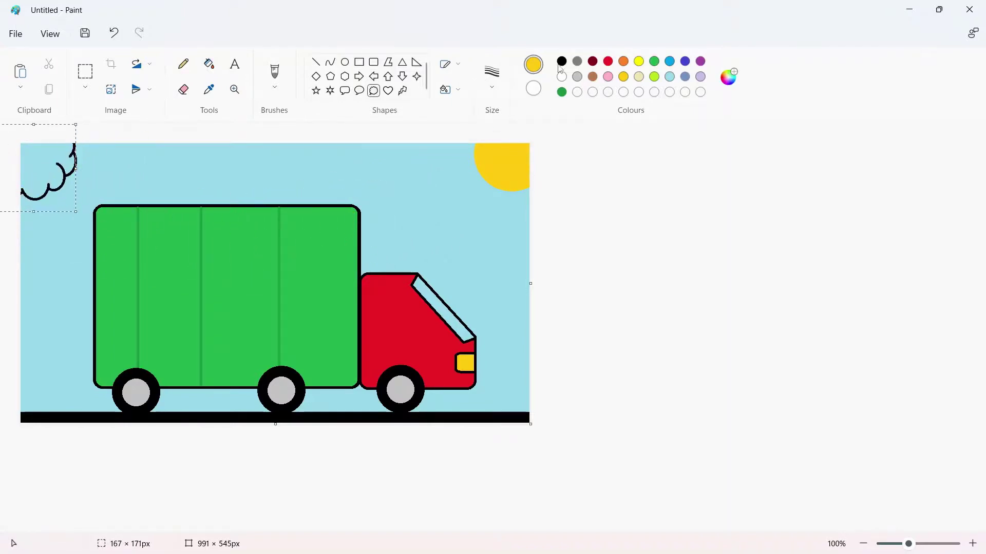
{"action": "left_click", "coordinate": [414, 185]}
Draw a second black cloud callout about 196 × 200 px, flip it vertically and place it above the truck's box, partly beyond the canvas's upper edge
{"action": "left_click_drag", "start_coordinate": [266, 180], "coordinate": [366, 282]}
{"action": "left_click_drag", "start_coordinate": [320, 232], "coordinate": [280, 163]}
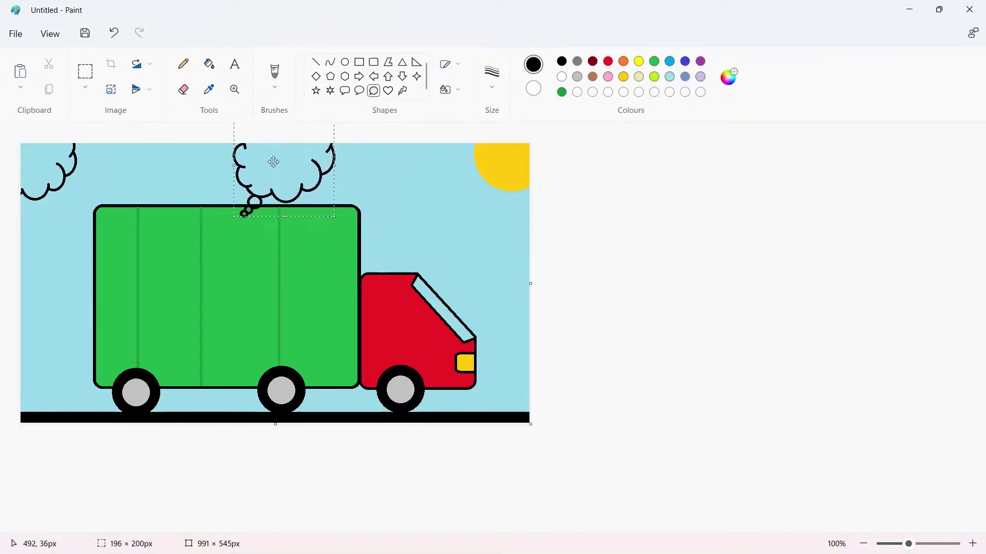
{"action": "left_click", "coordinate": [150, 89]}
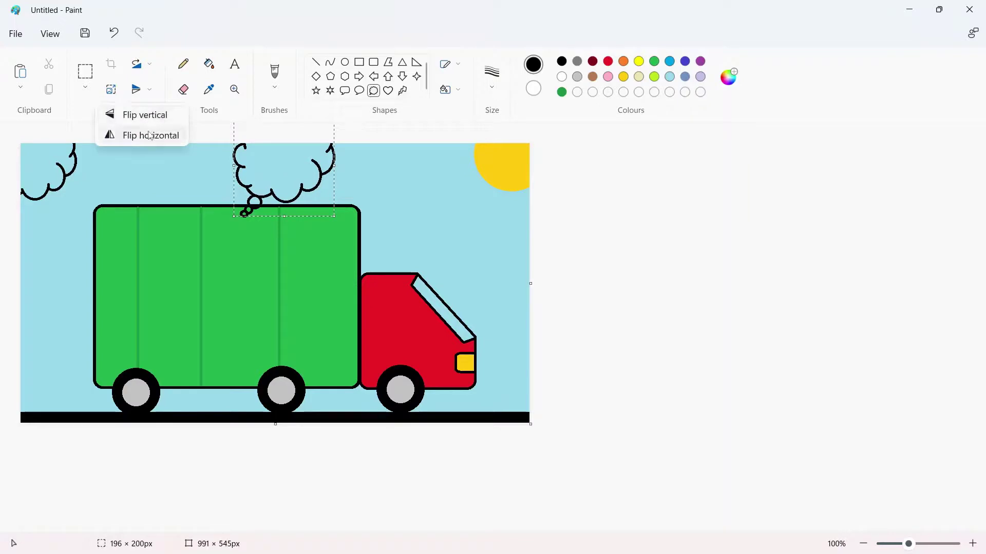
{"action": "left_click", "coordinate": [156, 121]}
{"action": "left_click_drag", "start_coordinate": [308, 167], "coordinate": [301, 150]}
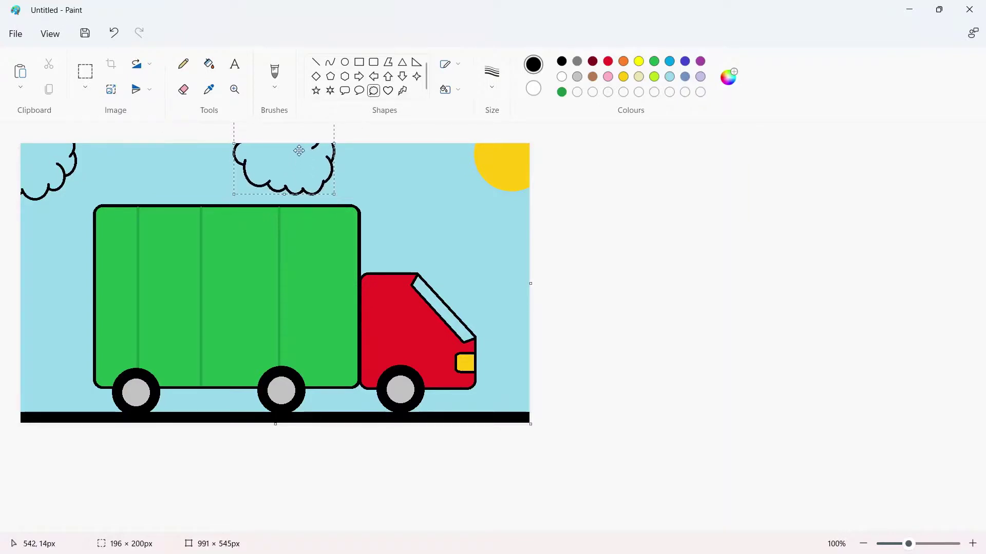
{"action": "left_click", "coordinate": [387, 191]}
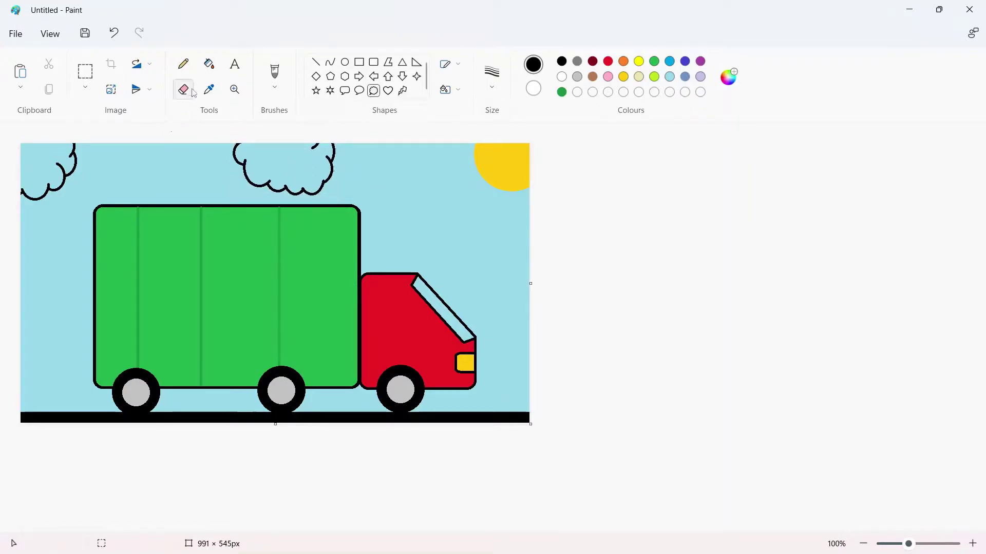
Fill both clouds with white
{"action": "left_click", "coordinate": [214, 67]}
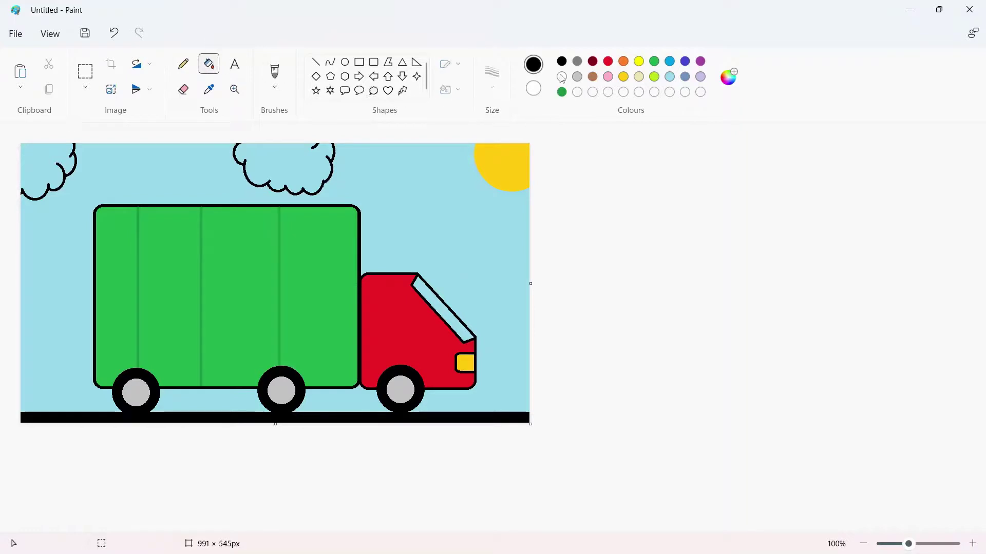
{"action": "left_click", "coordinate": [303, 154]}
{"action": "left_click", "coordinate": [60, 161]}
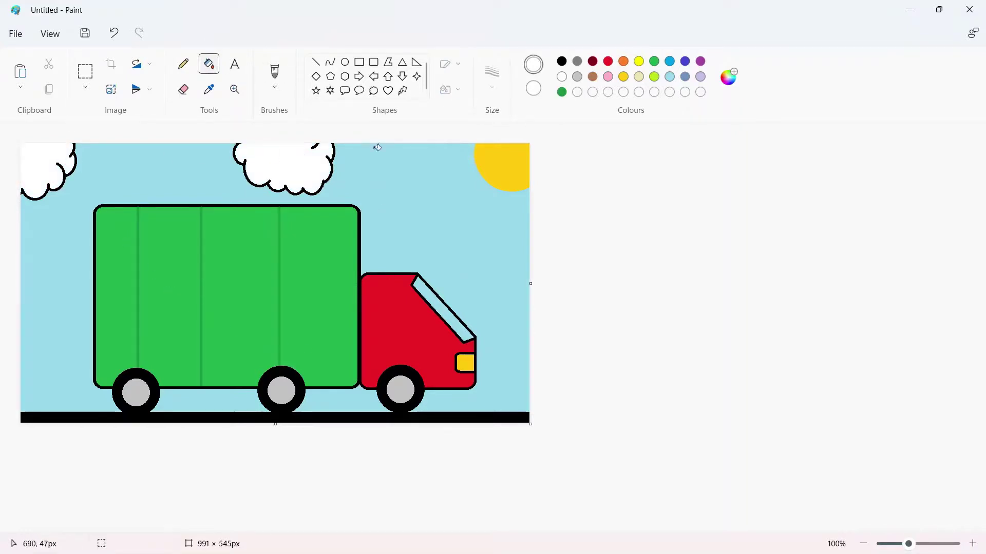
{"action": "left_click", "coordinate": [330, 62]}
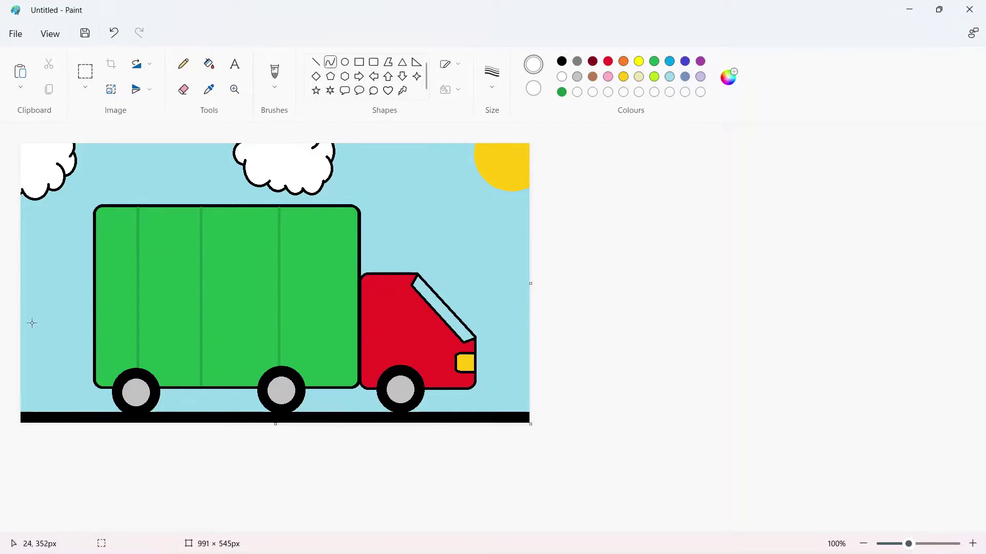
{"action": "left_click_drag", "start_coordinate": [21, 321], "coordinate": [91, 320]}
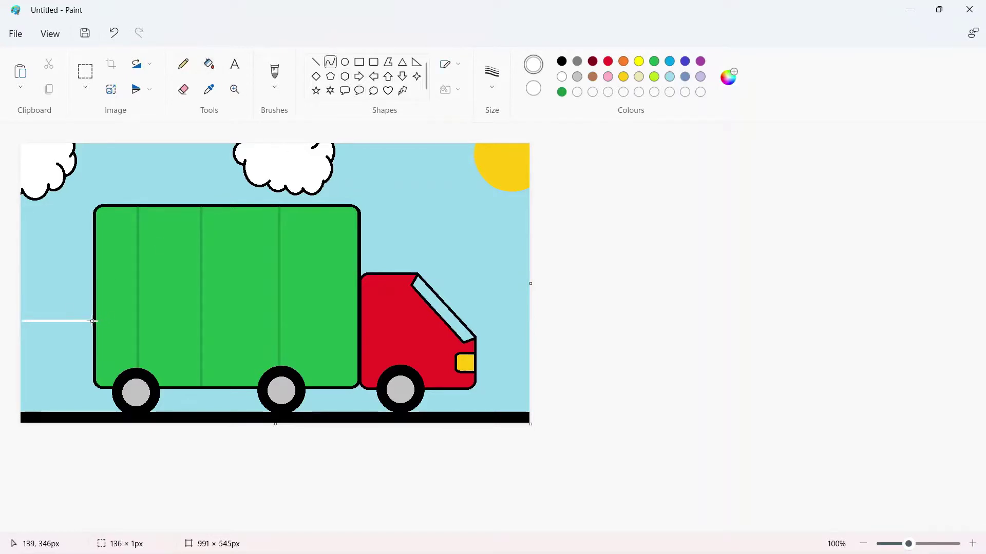
{"action": "key", "text": "ctrl+z"}
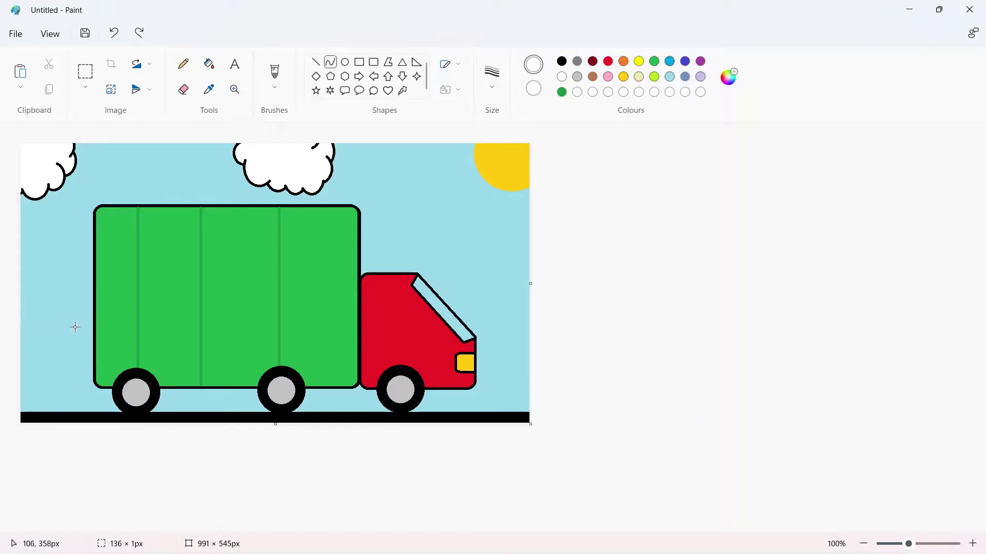
{"action": "left_click_drag", "start_coordinate": [96, 325], "coordinate": [1, 326]}
Mix a darker lime green custom colour, #99C218, as the drawing colour
{"action": "left_click", "coordinate": [654, 77]}
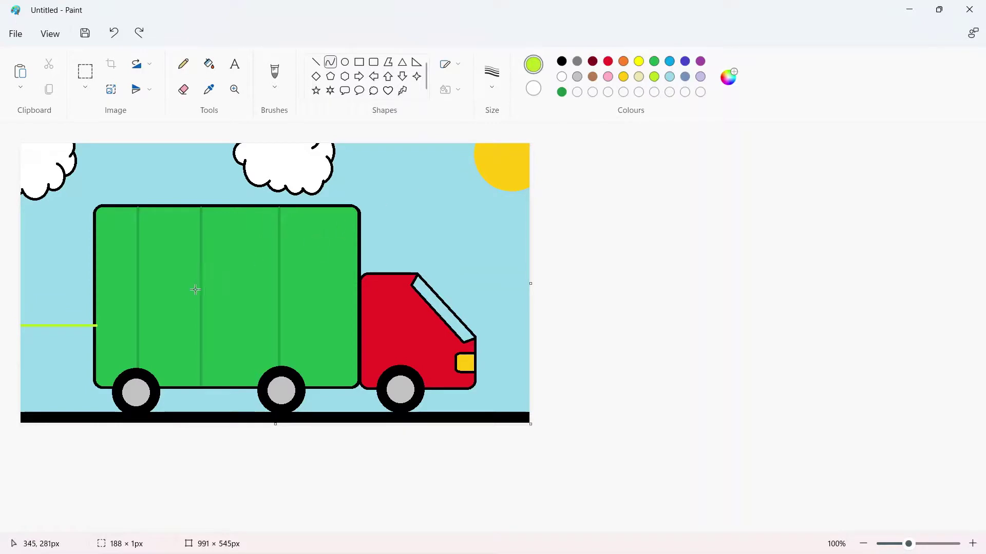
{"action": "left_click", "coordinate": [728, 77]}
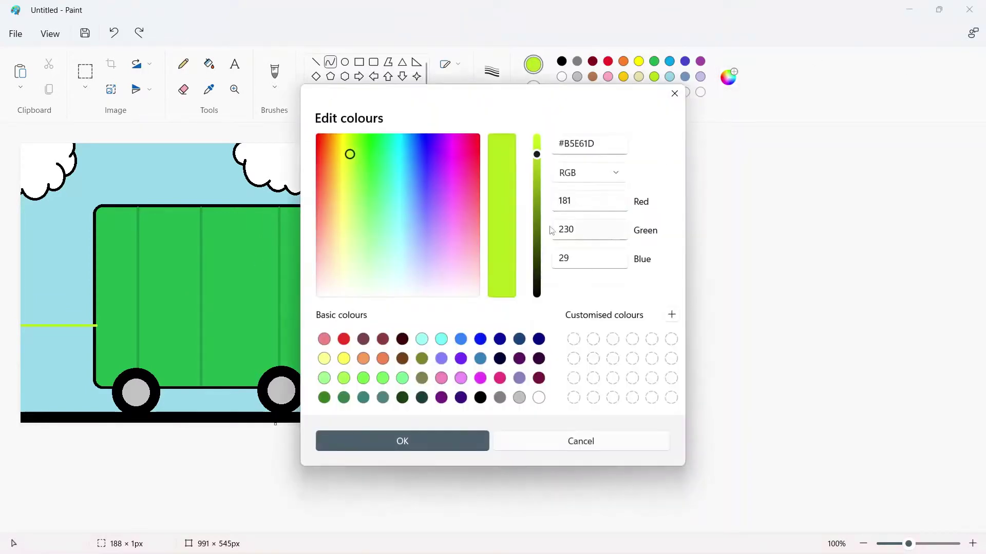
{"action": "left_click_drag", "start_coordinate": [536, 154], "coordinate": [540, 191]}
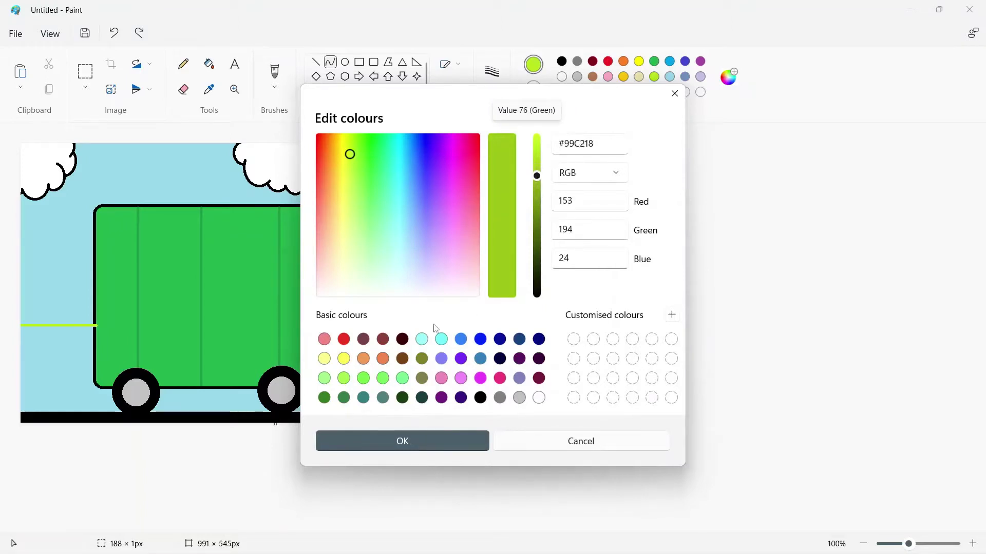
{"action": "left_click", "coordinate": [433, 439]}
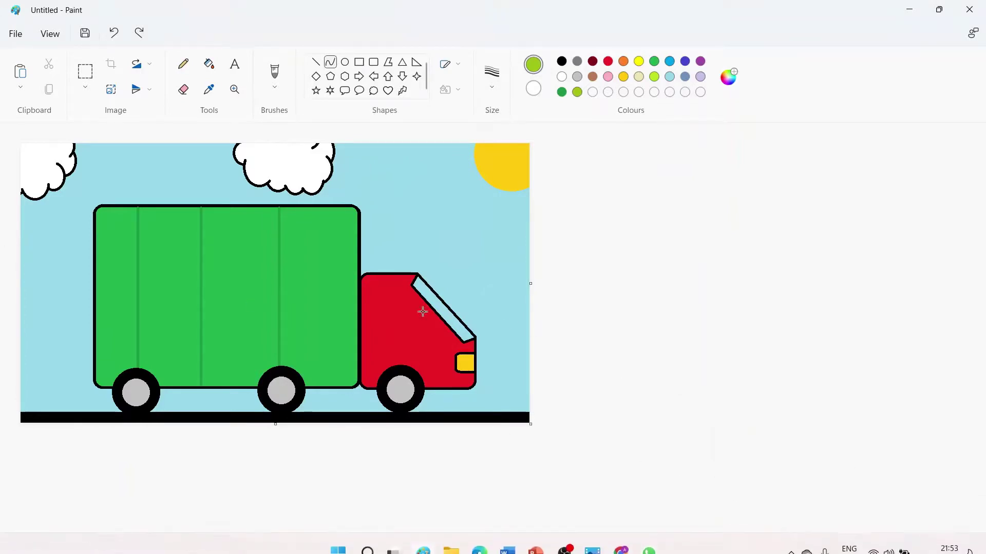
Draw an upward-bulging lime green curve about 156 px wide and place it between the canvas's left edge and the truck's box
{"action": "left_click_drag", "start_coordinate": [52, 310], "coordinate": [133, 316]}
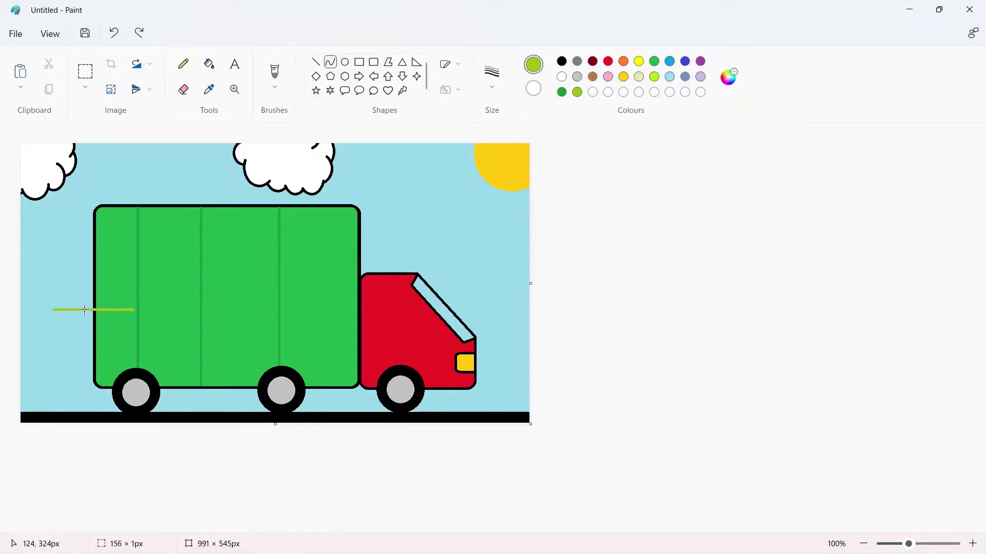
{"action": "left_click_drag", "start_coordinate": [84, 310], "coordinate": [114, 305]}
{"action": "left_click_drag", "start_coordinate": [108, 306], "coordinate": [66, 310]}
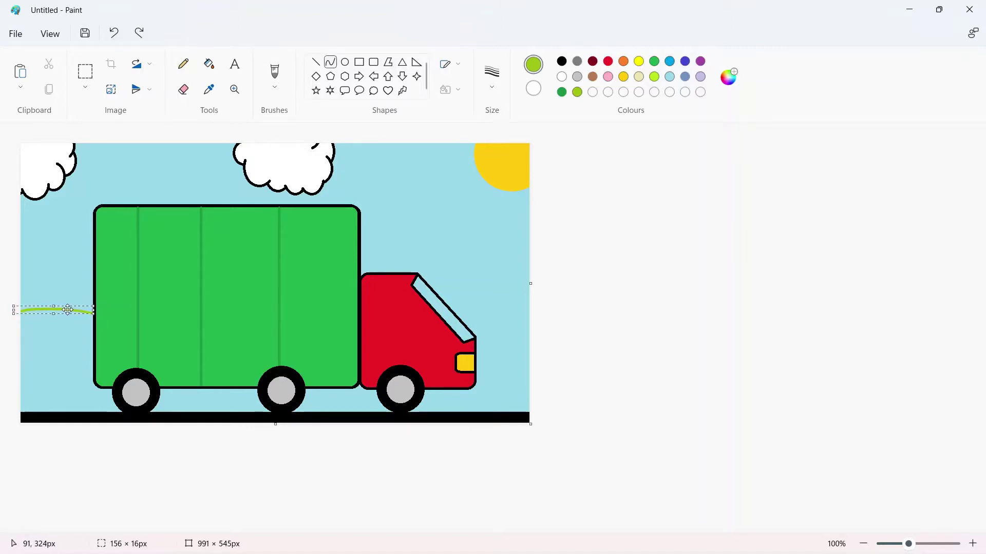
{"action": "left_click", "coordinate": [72, 242]}
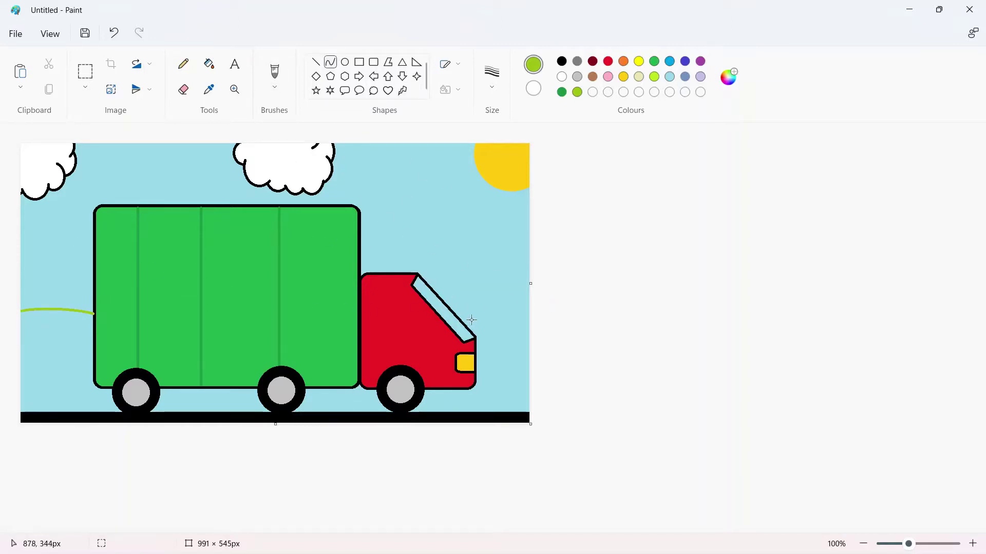
Draw an upward-bulging lime green hill curve from the windscreen to the canvas's right edge
{"action": "left_click_drag", "start_coordinate": [457, 319], "coordinate": [564, 323]}
{"action": "key", "text": "ctrl+z"}
{"action": "left_click_drag", "start_coordinate": [449, 306], "coordinate": [549, 306]}
{"action": "left_click_drag", "start_coordinate": [469, 304], "coordinate": [519, 299]}
{"action": "left_click", "coordinate": [510, 278]}
Fill the areas below both hill curves and the gaps between the wheels with the custom lime green
{"action": "left_click", "coordinate": [208, 69]}
{"action": "left_click", "coordinate": [77, 346]}
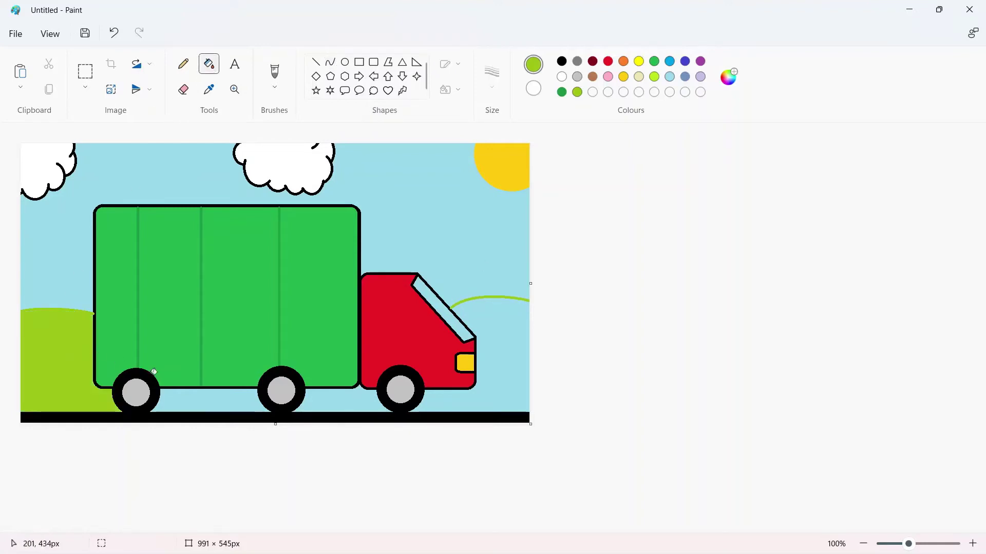
{"action": "left_click", "coordinate": [198, 396]}
{"action": "left_click", "coordinate": [336, 396]}
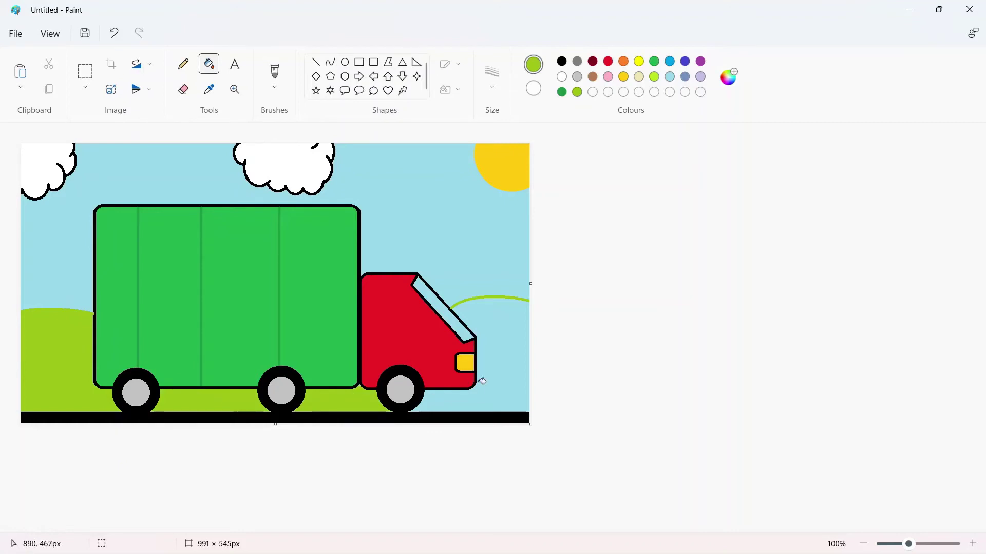
{"action": "left_click", "coordinate": [504, 387]}
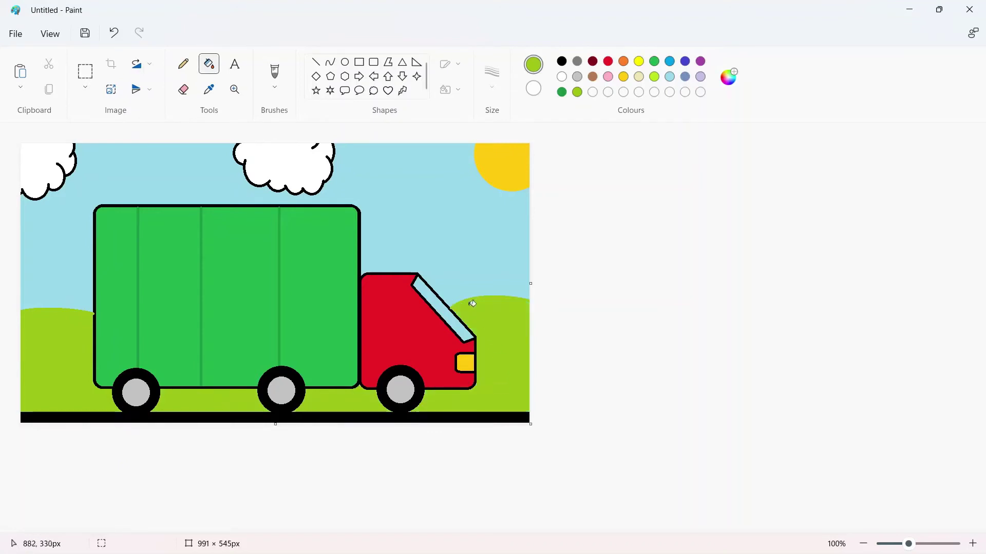
Cover the box's rear outline with a black line about 122 px long and retrace the windscreen's outer slope with one about 114 × 122 px
{"action": "left_click", "coordinate": [316, 62]}
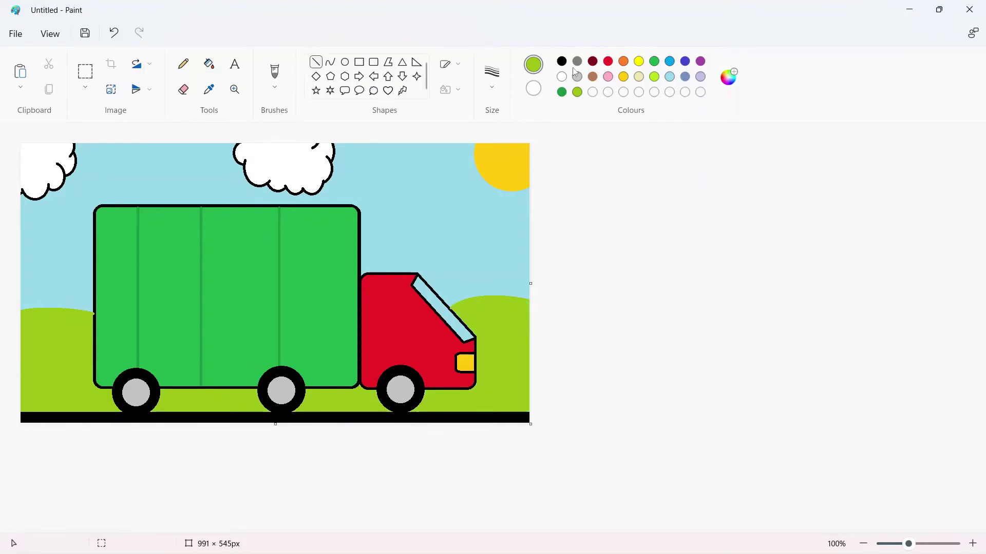
{"action": "left_click", "coordinate": [562, 62]}
{"action": "left_click_drag", "start_coordinate": [469, 236], "coordinate": [476, 298]}
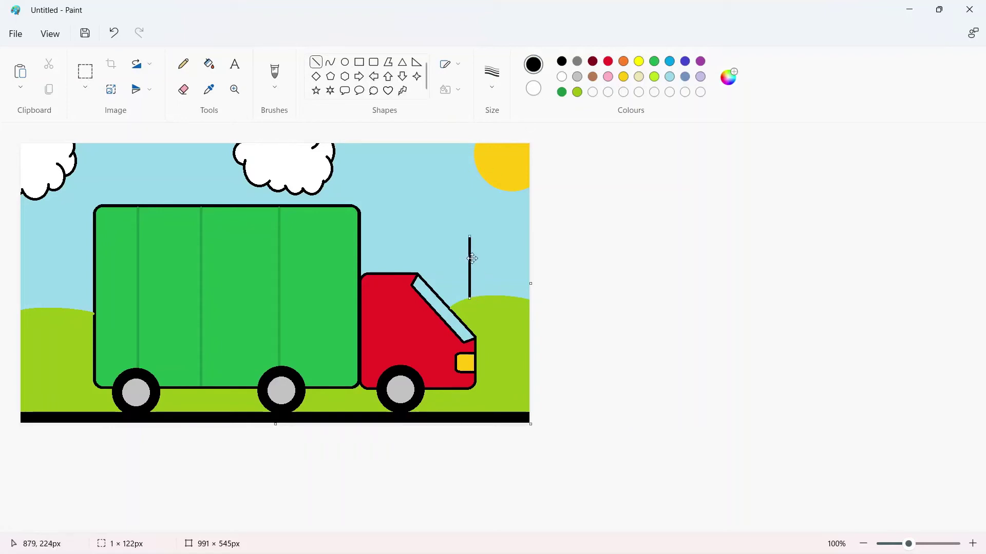
{"action": "left_click_drag", "start_coordinate": [470, 259], "coordinate": [97, 304]}
{"action": "left_click", "coordinate": [421, 264]}
{"action": "left_click_drag", "start_coordinate": [417, 275], "coordinate": [476, 336]}
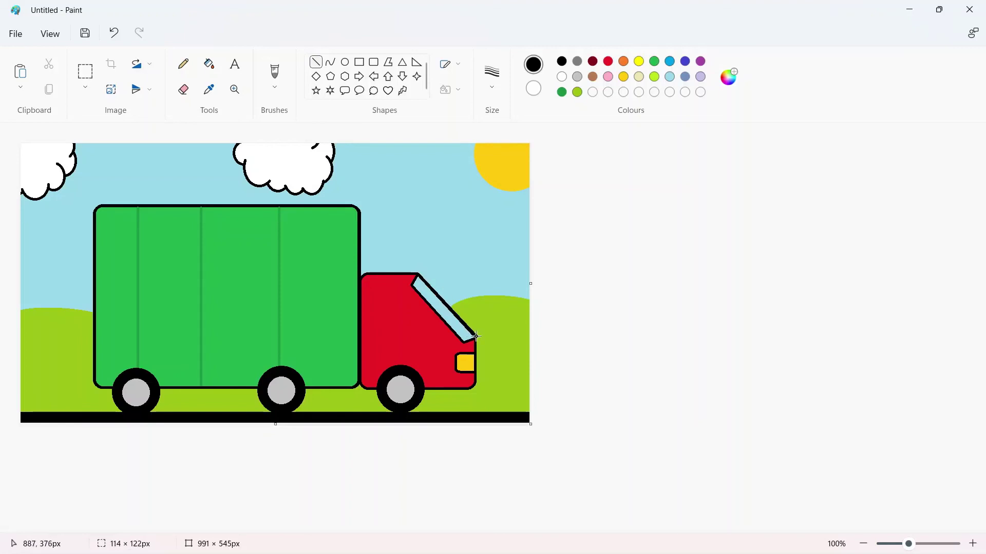
{"action": "left_click", "coordinate": [470, 260]}
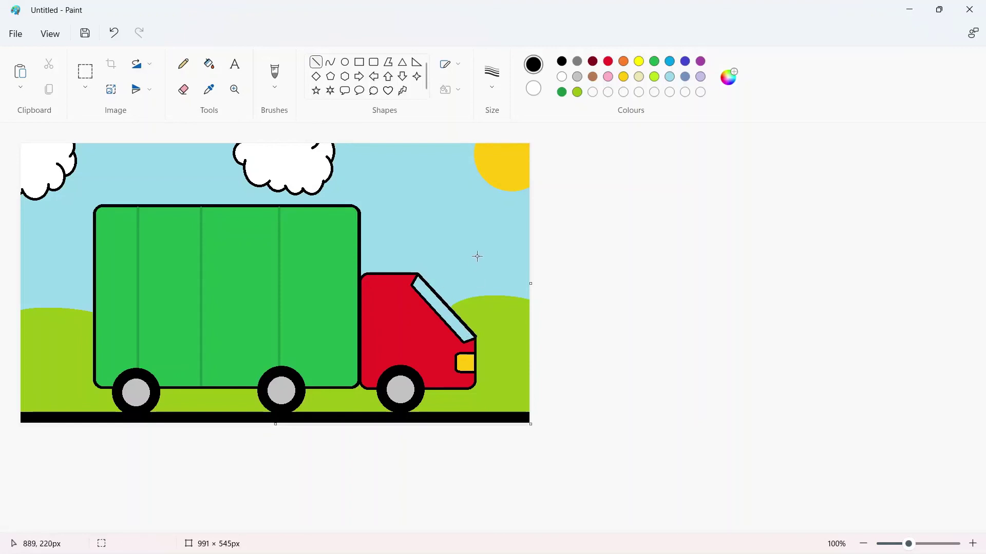